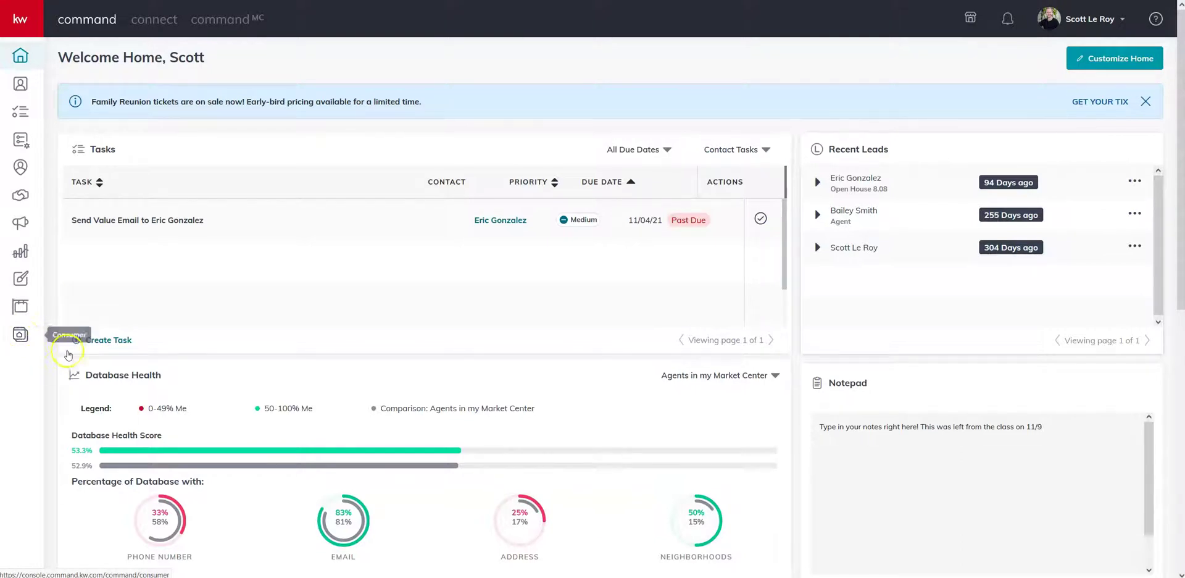
# Step: Create a new page in the Consumer area's landing pages, choosing the As A Landing Page type
pyautogui.click(21, 337)
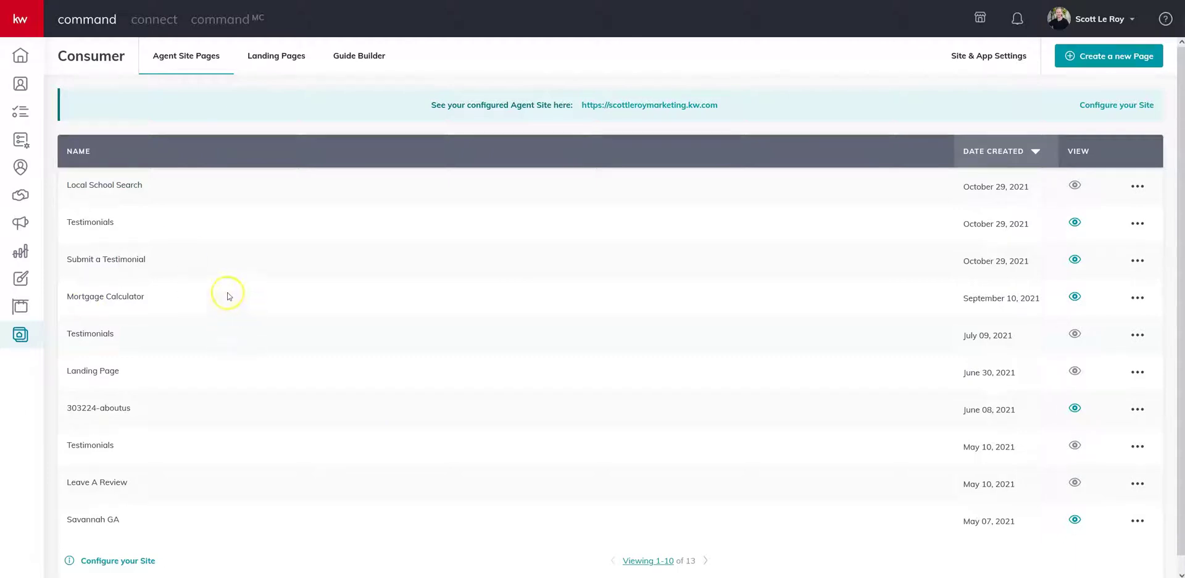
pyautogui.click(289, 68)
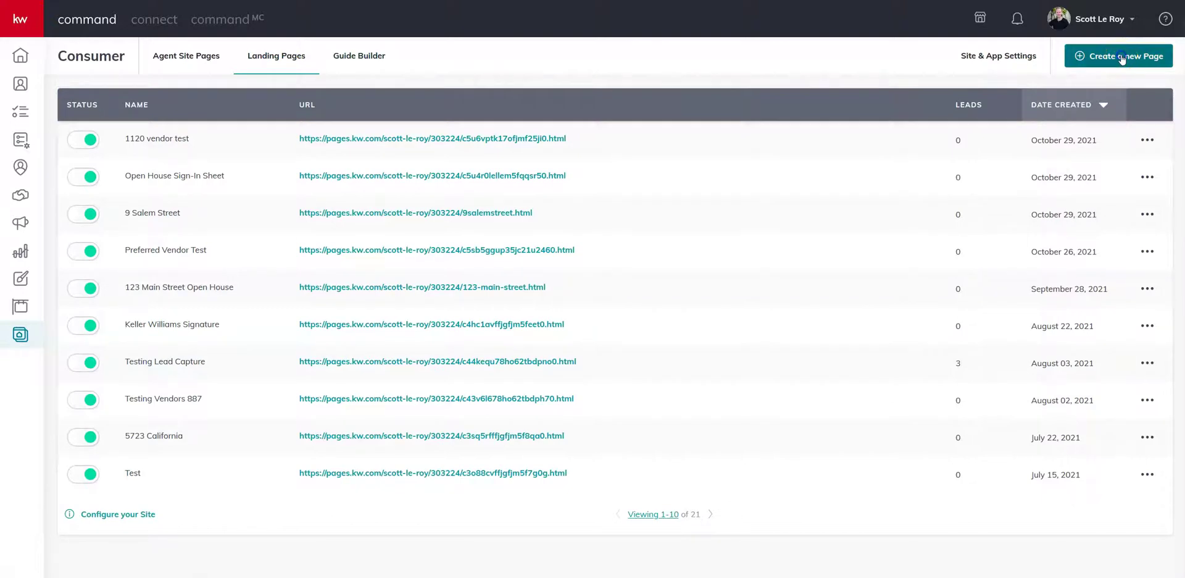
pyautogui.click(1121, 57)
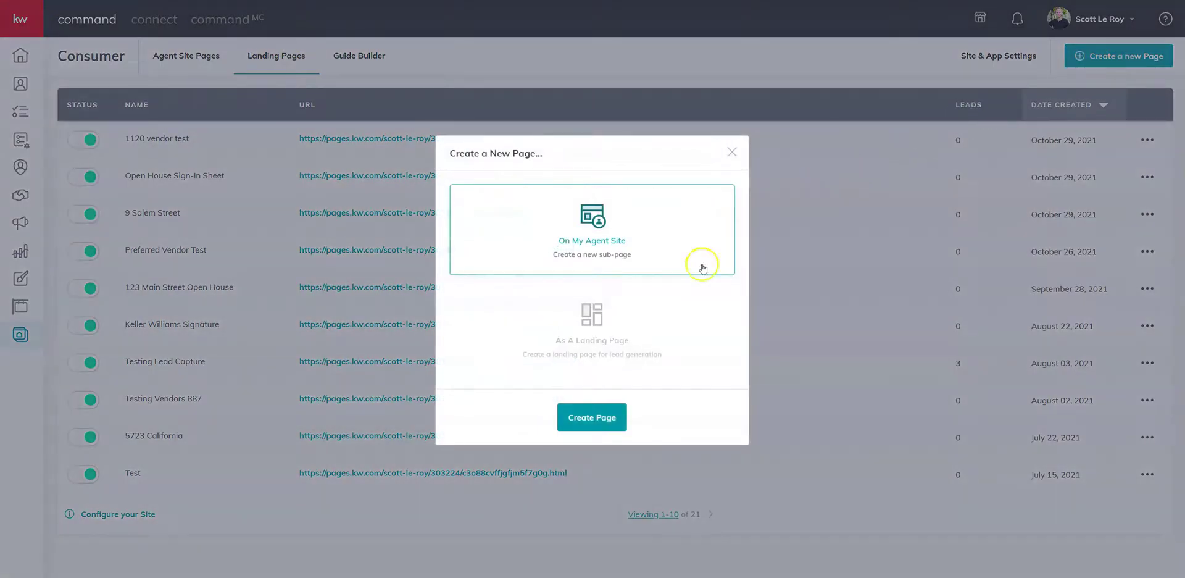
pyautogui.click(540, 351)
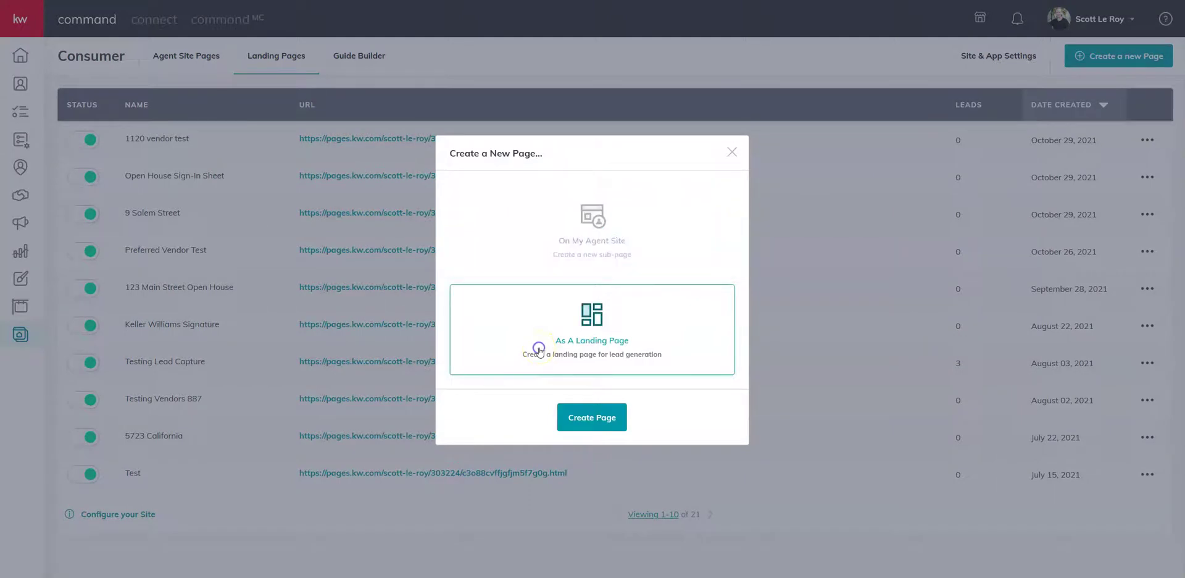
pyautogui.click(593, 418)
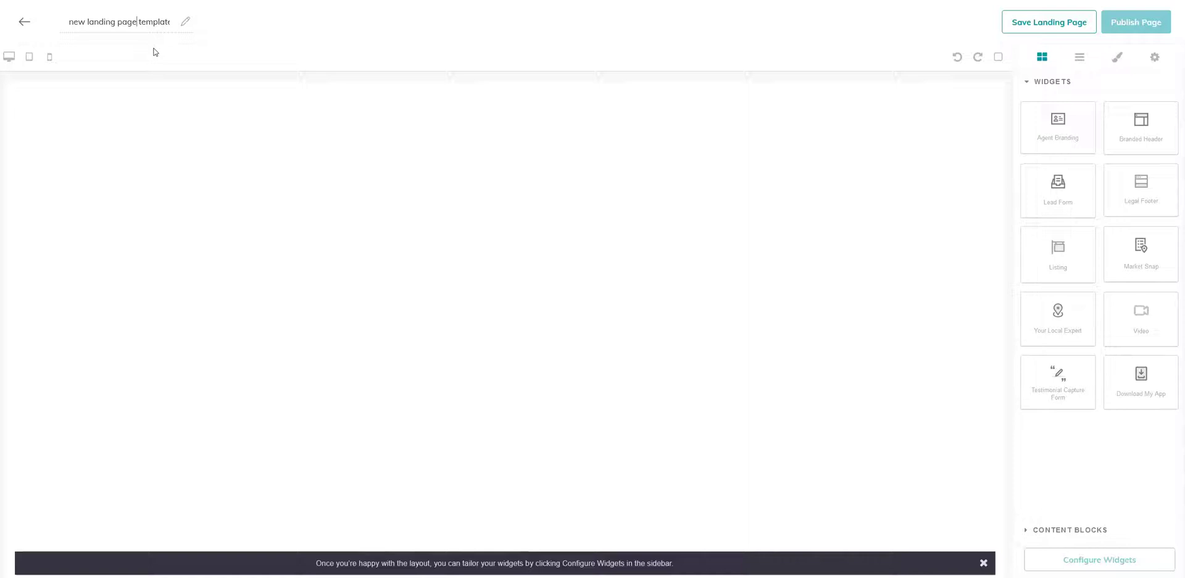
# Step: Copy the street part of the property address from the Notepad note and use it as the landing page's name
pyautogui.hotkey('alt', 'Tab')
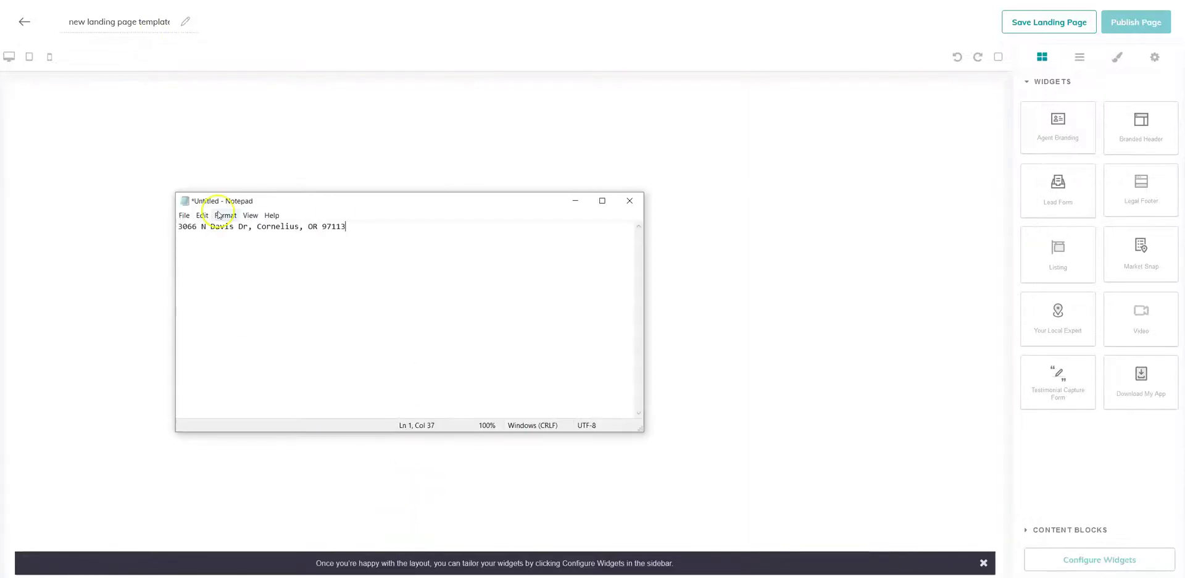
pyautogui.moveTo(248, 226); pyautogui.dragTo(162, 225)
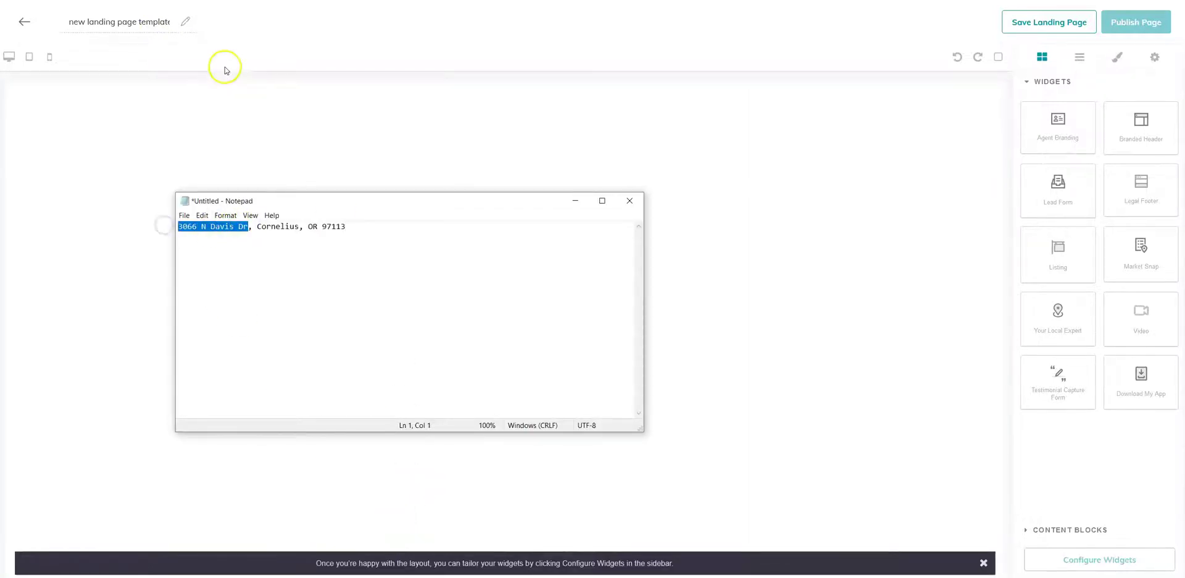
pyautogui.hotkey('ctrl', 'c')
pyautogui.click(148, 16)
pyautogui.tripleClick(148, 18)
pyautogui.hotkey('ctrl', 'v')
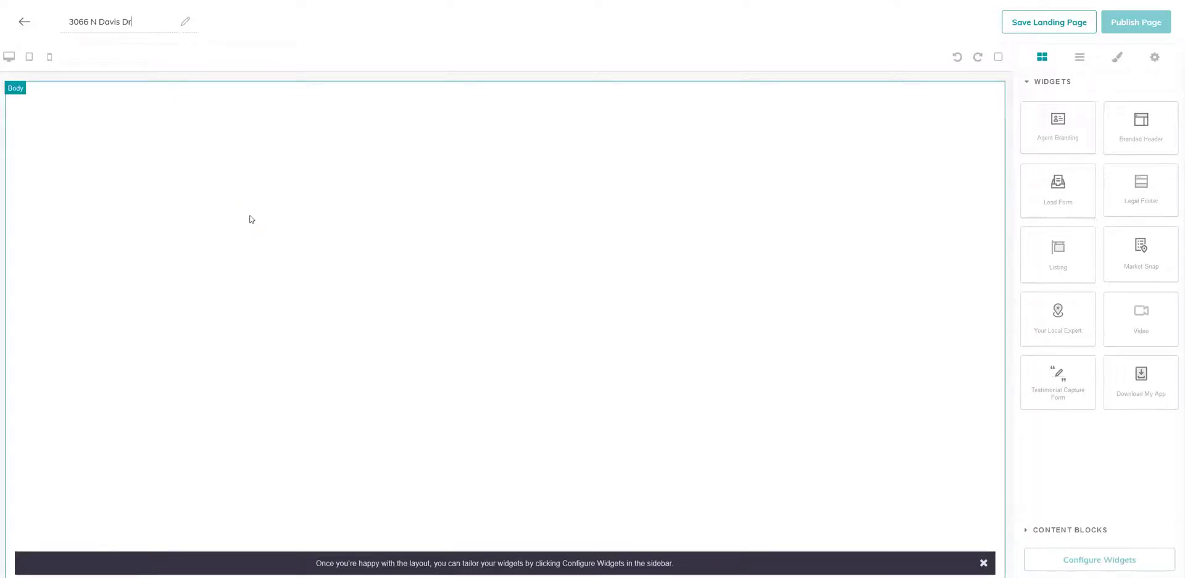
pyautogui.click(252, 206)
pyautogui.click(265, 177)
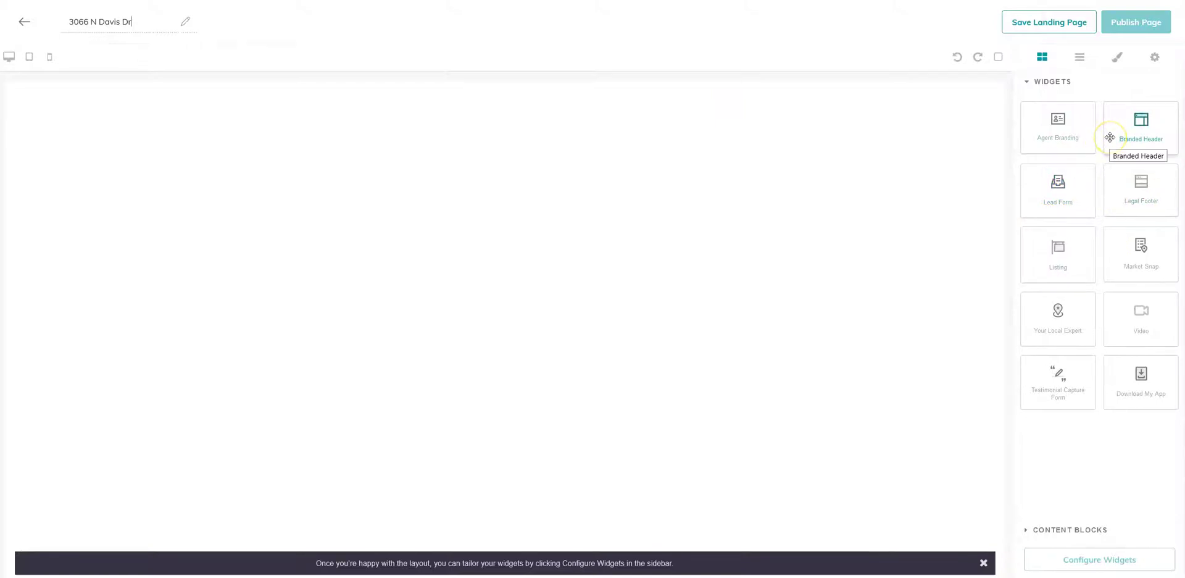
# Step: Add a Branded Header widget at the start of the empty page and a Listing widget below it
pyautogui.moveTo(1111, 137); pyautogui.dragTo(749, 117)
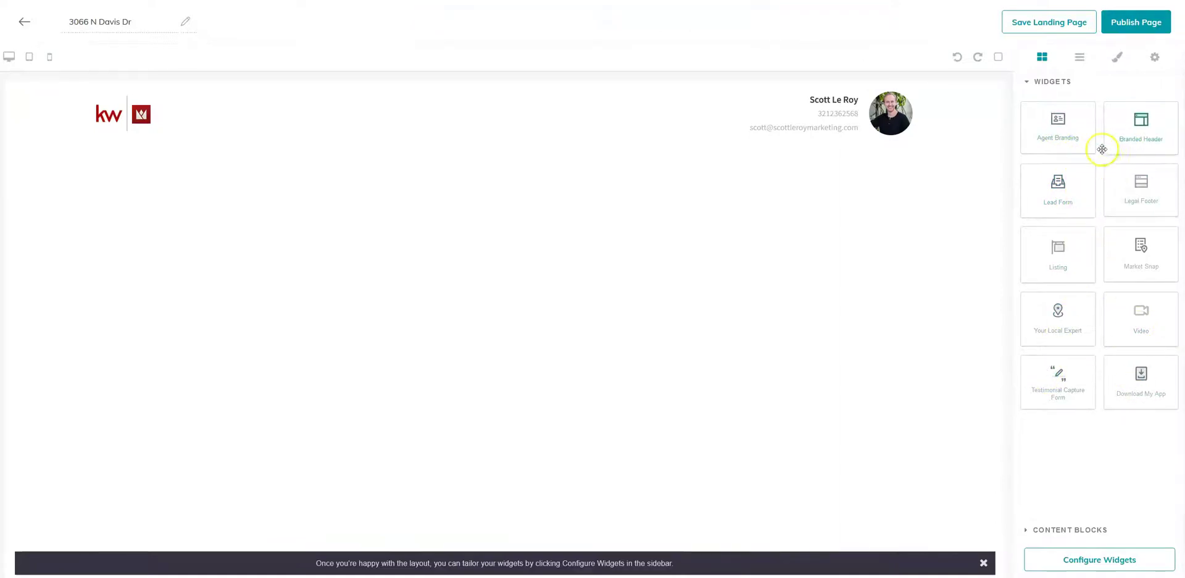
pyautogui.moveTo(1040, 251); pyautogui.dragTo(610, 213)
# Step: Add a Lead Form widget below the listing's map and a Legal Footer widget beneath the form
pyautogui.scroll(-5, 608, 206)
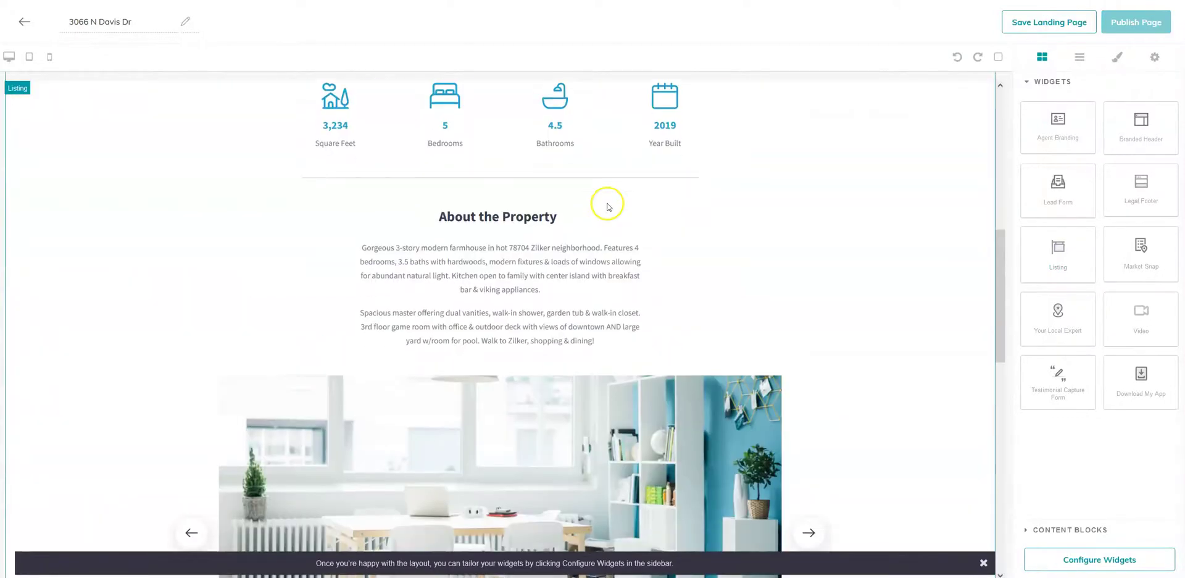
pyautogui.scroll(-10, 607, 205)
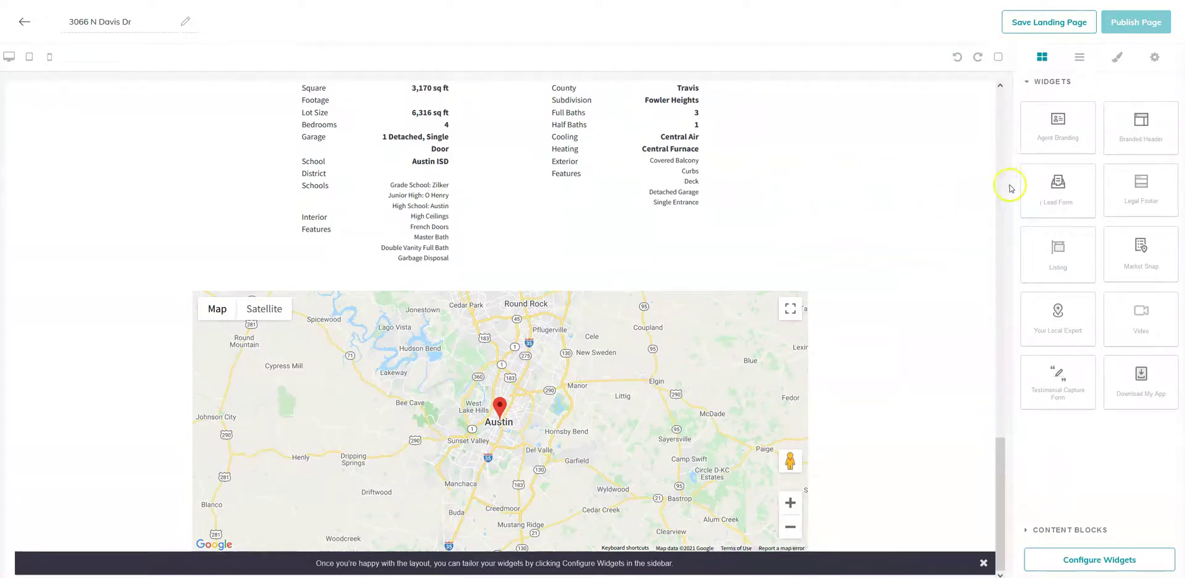
pyautogui.moveTo(1049, 185); pyautogui.dragTo(865, 503)
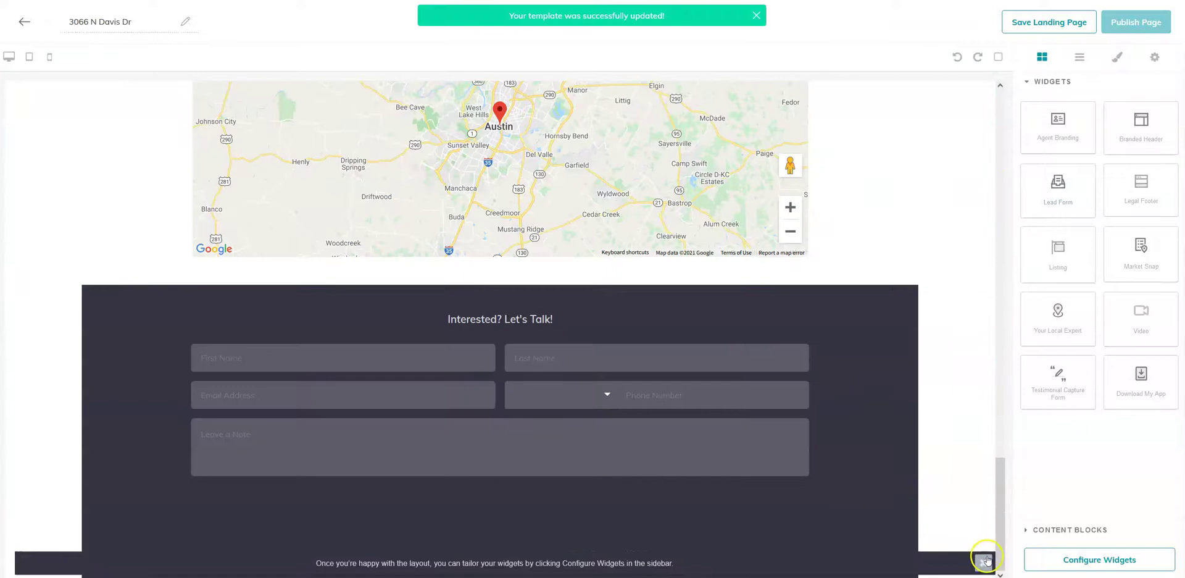
pyautogui.click(986, 560)
pyautogui.scroll(1, 710, 247)
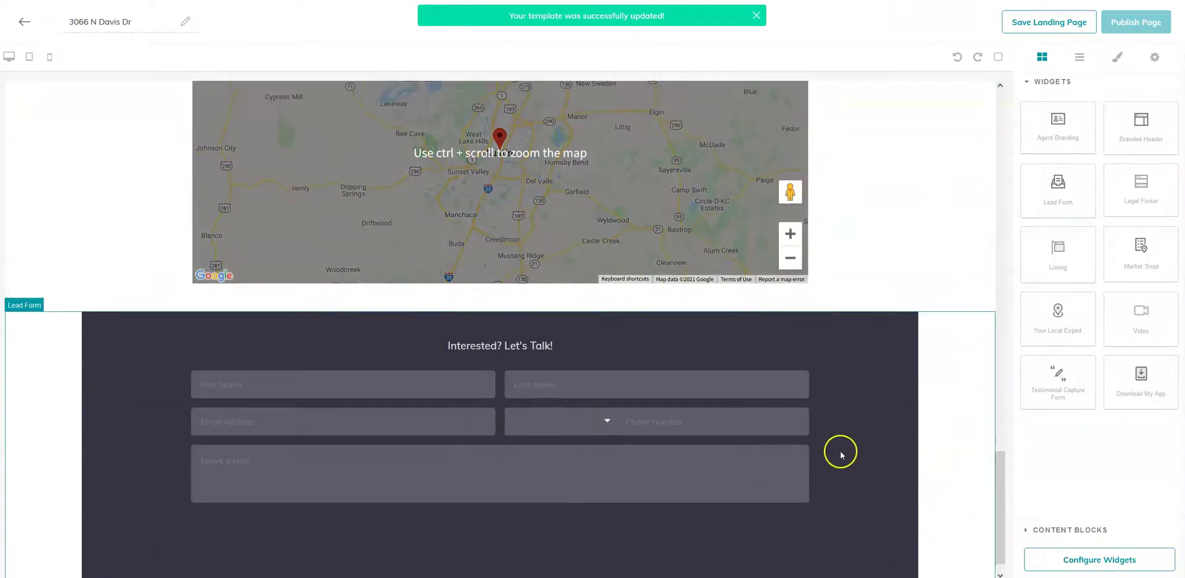
pyautogui.scroll(3, 840, 455)
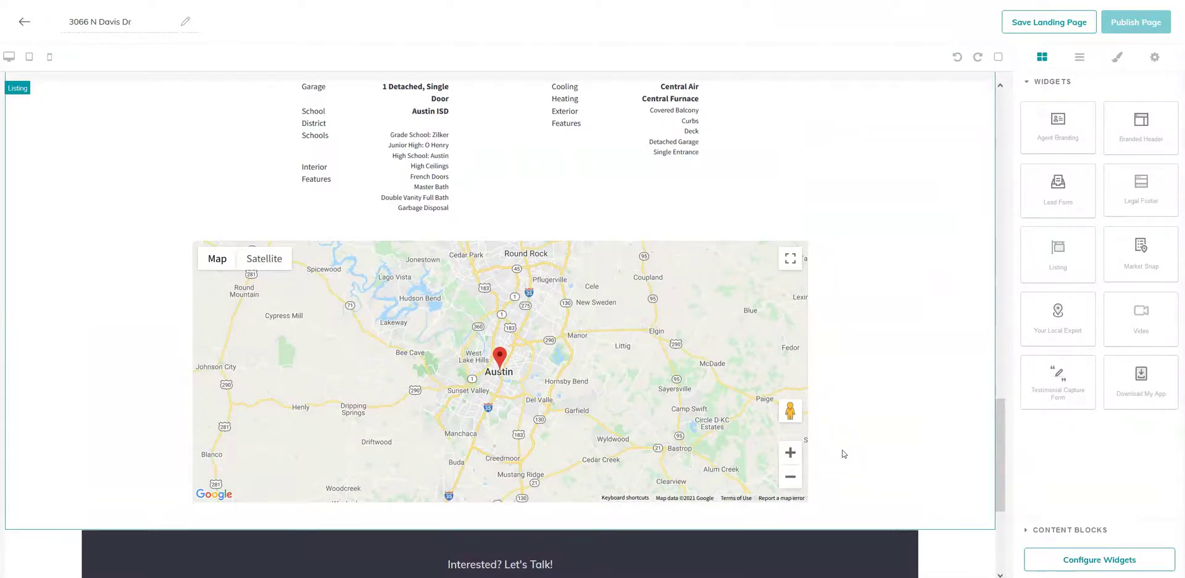
pyautogui.click(821, 449)
pyautogui.scroll(-4, 812, 352)
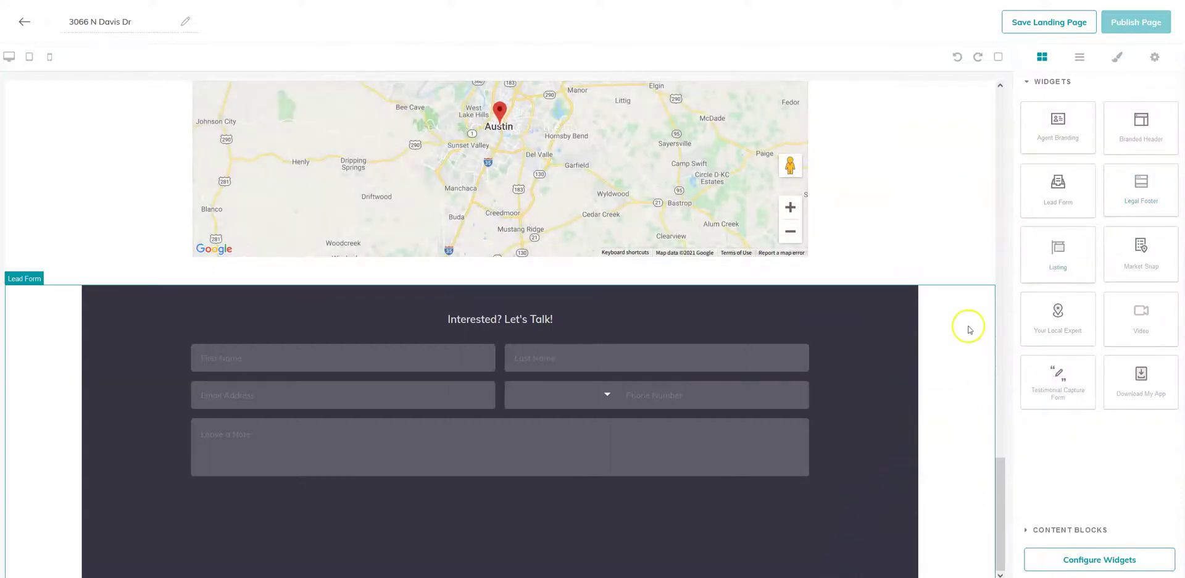
pyautogui.moveTo(1139, 189); pyautogui.dragTo(871, 559)
# Step: Configure the Branded Header with the header text "Featured Listing" and apply it
pyautogui.scroll(20, 494, 471)
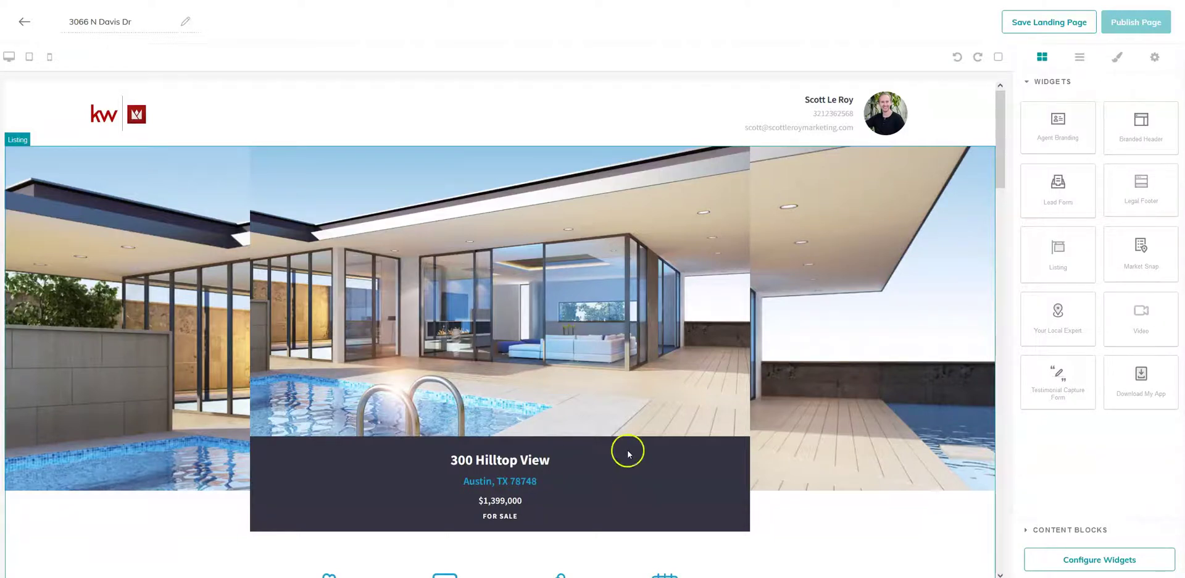
pyautogui.click(455, 110)
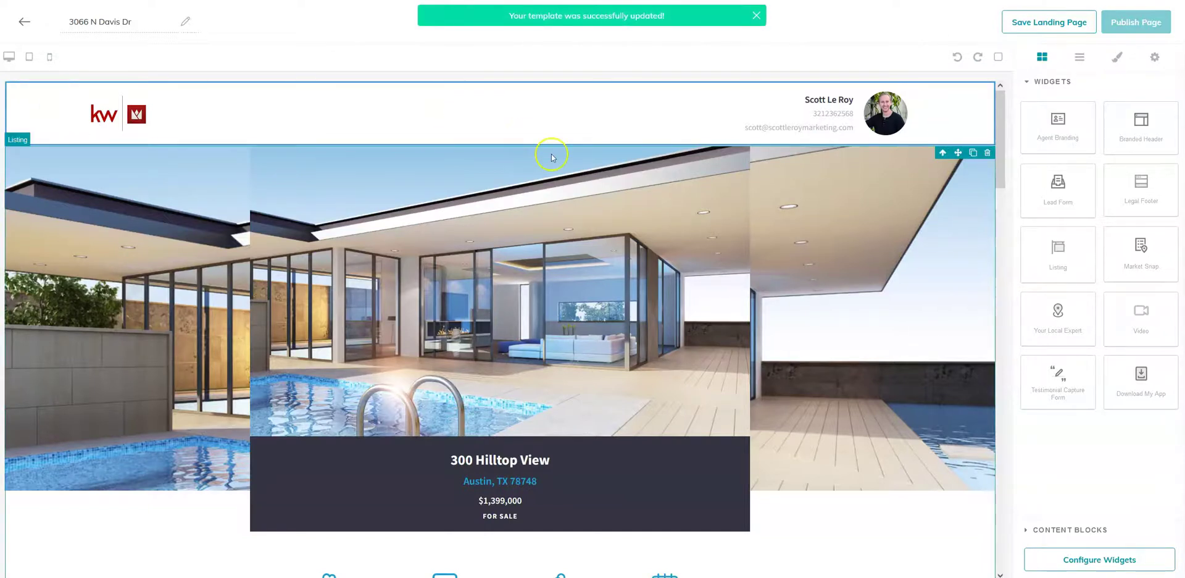
pyautogui.click(1093, 566)
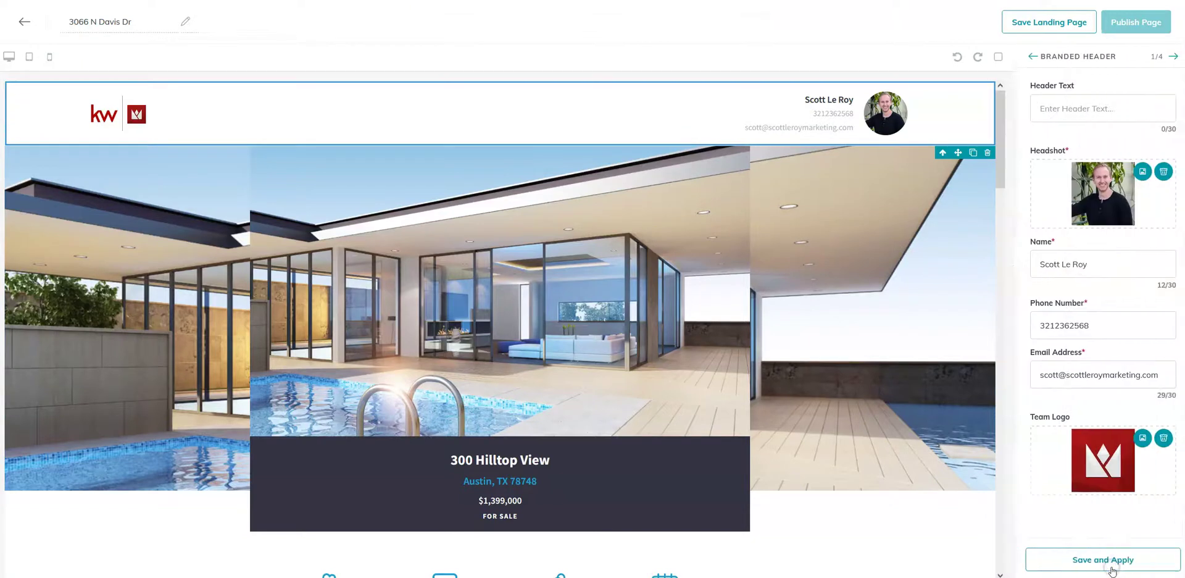
pyautogui.click(1055, 109)
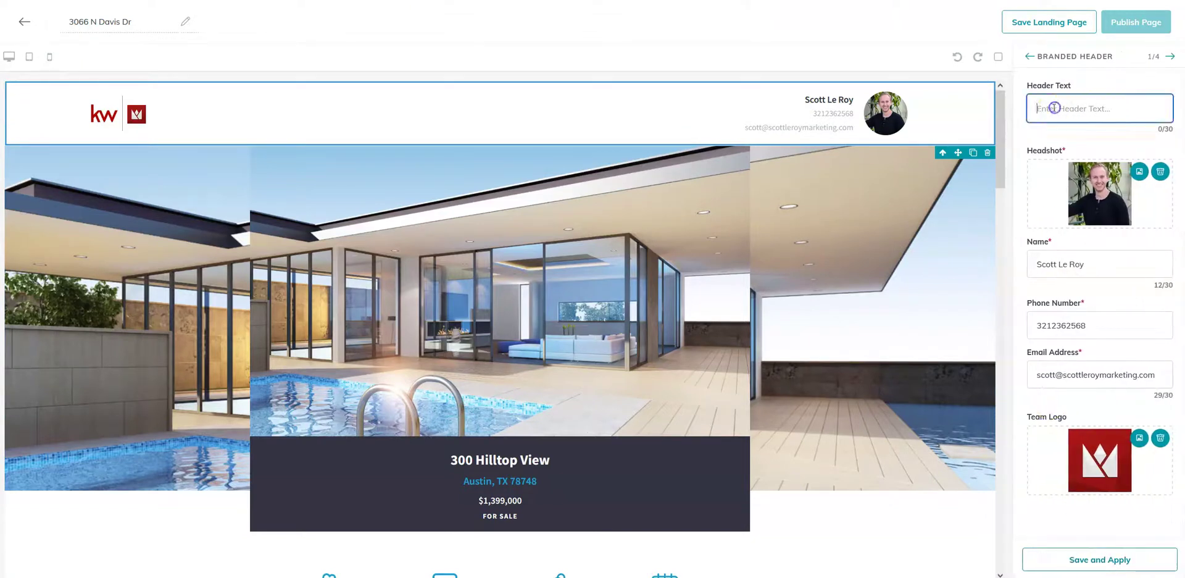
pyautogui.write('Featured Listing')
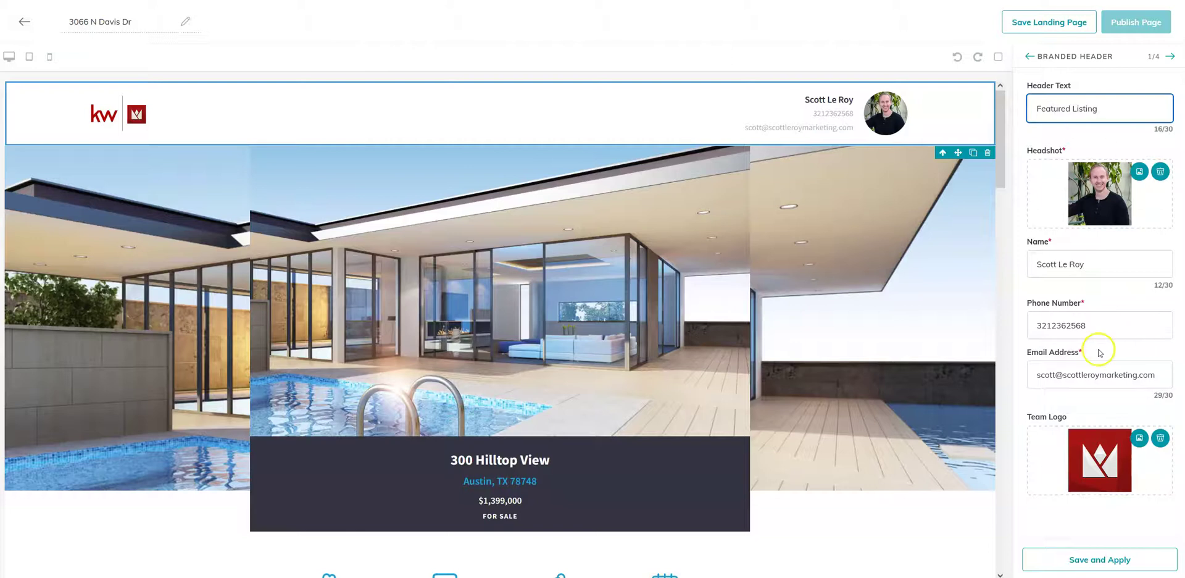
pyautogui.click(1075, 561)
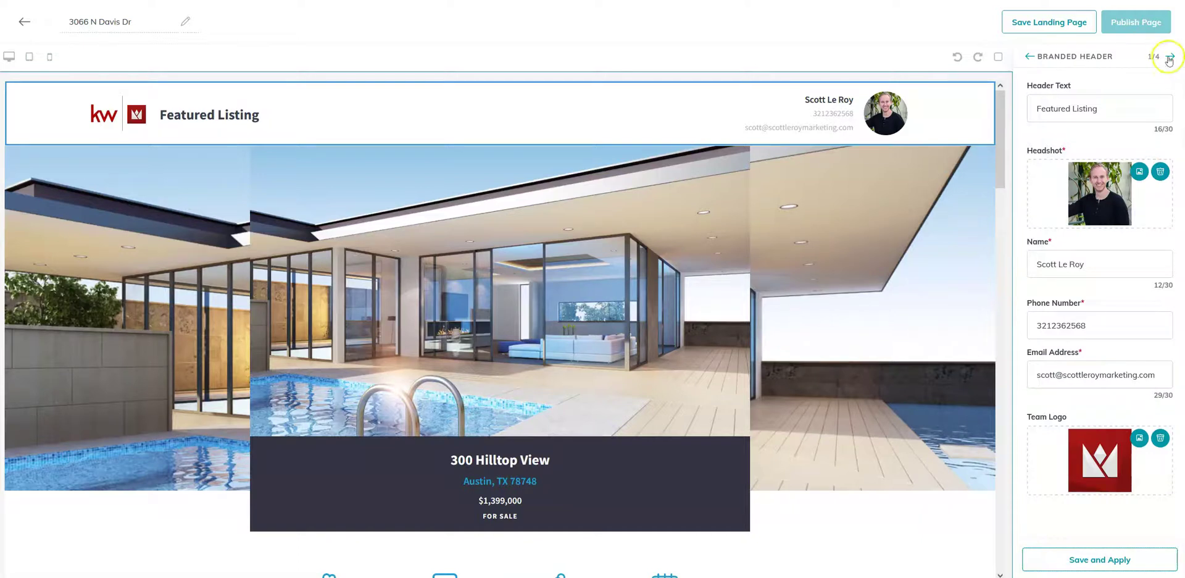
# Step: For the Listing widget, search the listings by Property Address using the full address copied from the Notepad note
pyautogui.click(1170, 57)
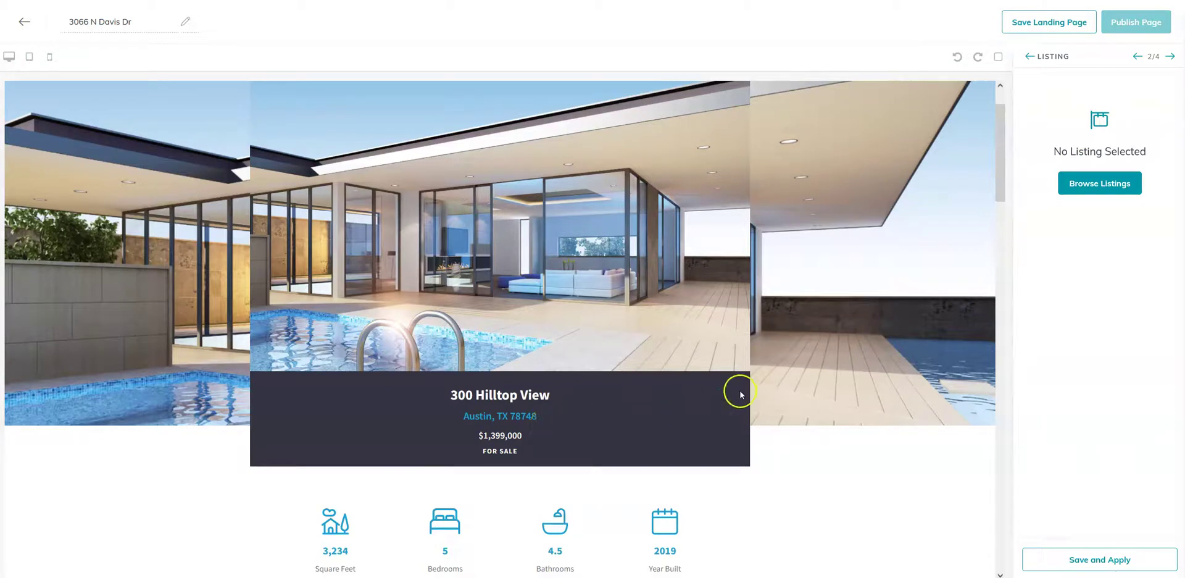
pyautogui.click(1081, 185)
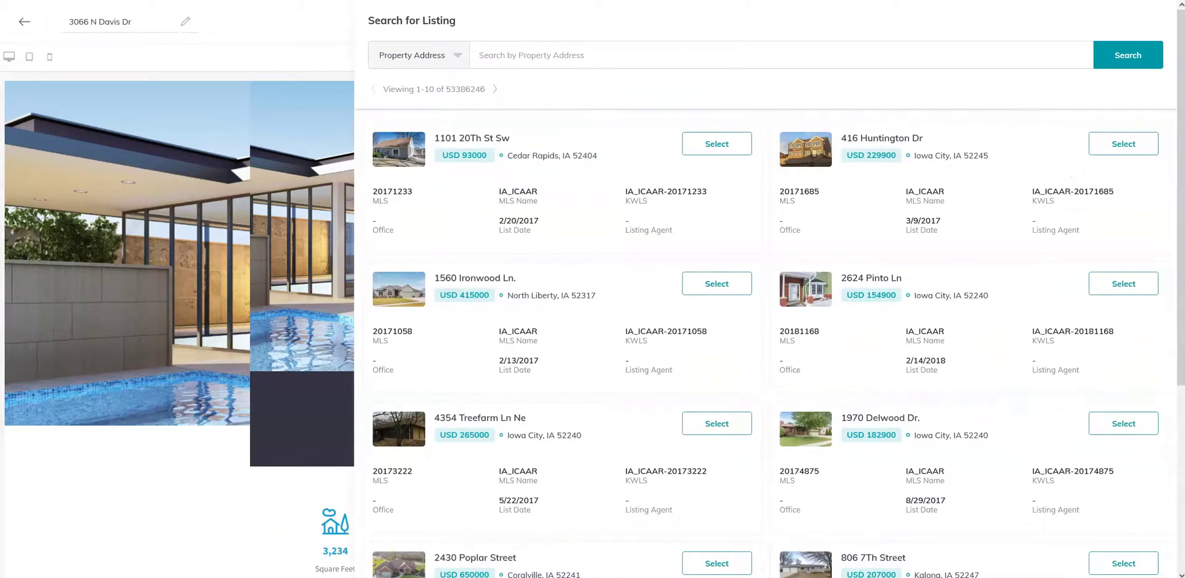
pyautogui.hotkey('alt', 'Tab')
pyautogui.hotkey('ctrl', 'a')
pyautogui.hotkey('ctrl', 'c')
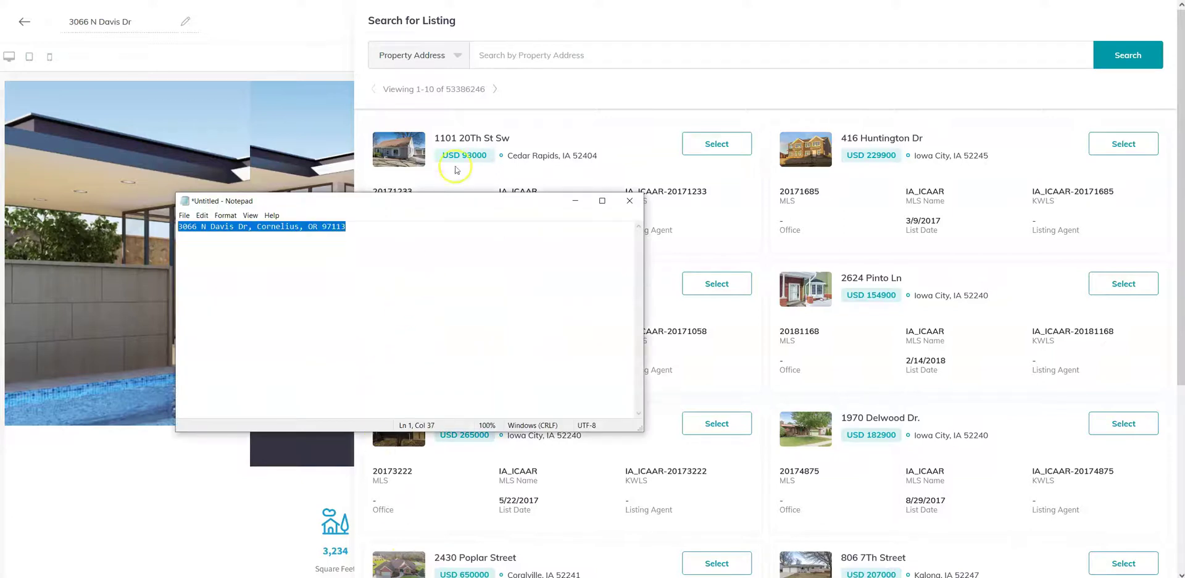
pyautogui.click(536, 56)
pyautogui.hotkey('ctrl', 'v')
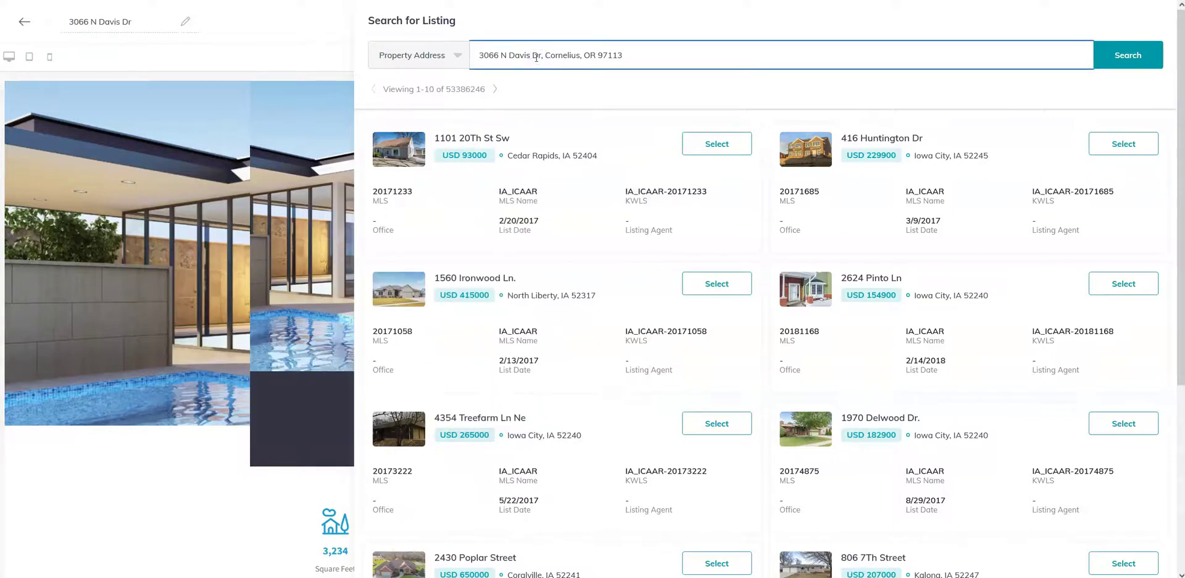
pyautogui.click(417, 55)
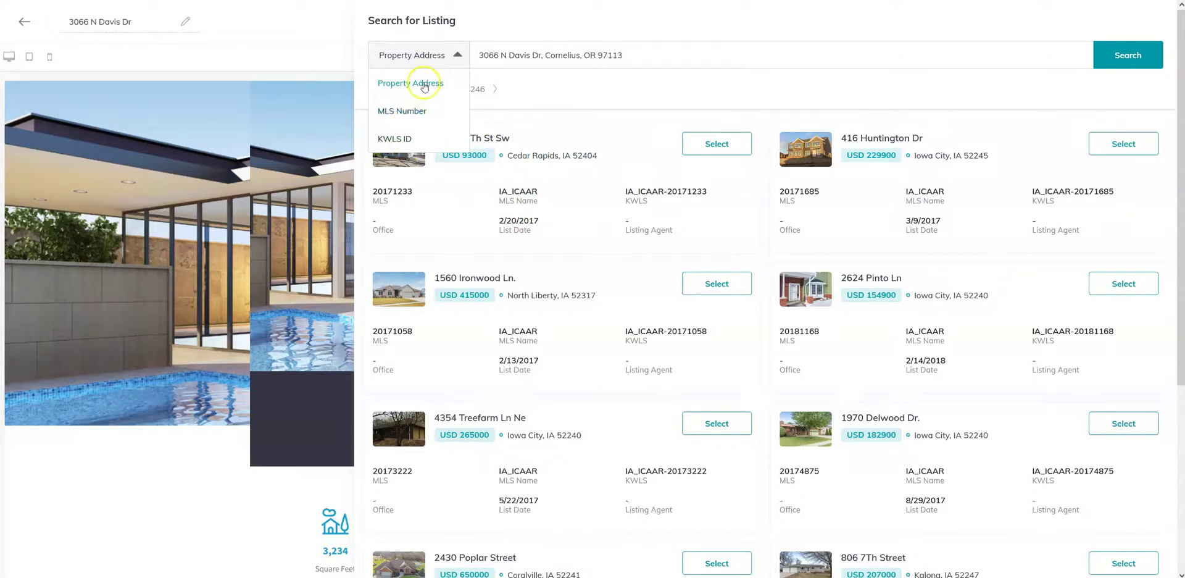
pyautogui.click(605, 47)
pyautogui.click(1105, 56)
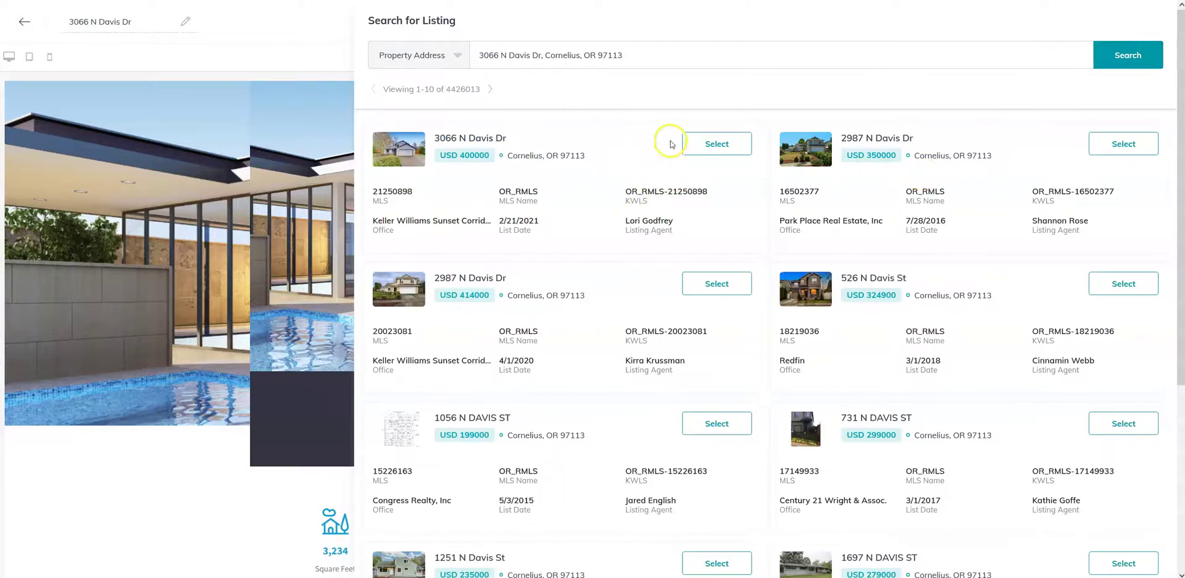
# Step: Select the listing matching the searched address, use its first photo as the header image, and apply the Listing widget's settings
pyautogui.click(715, 143)
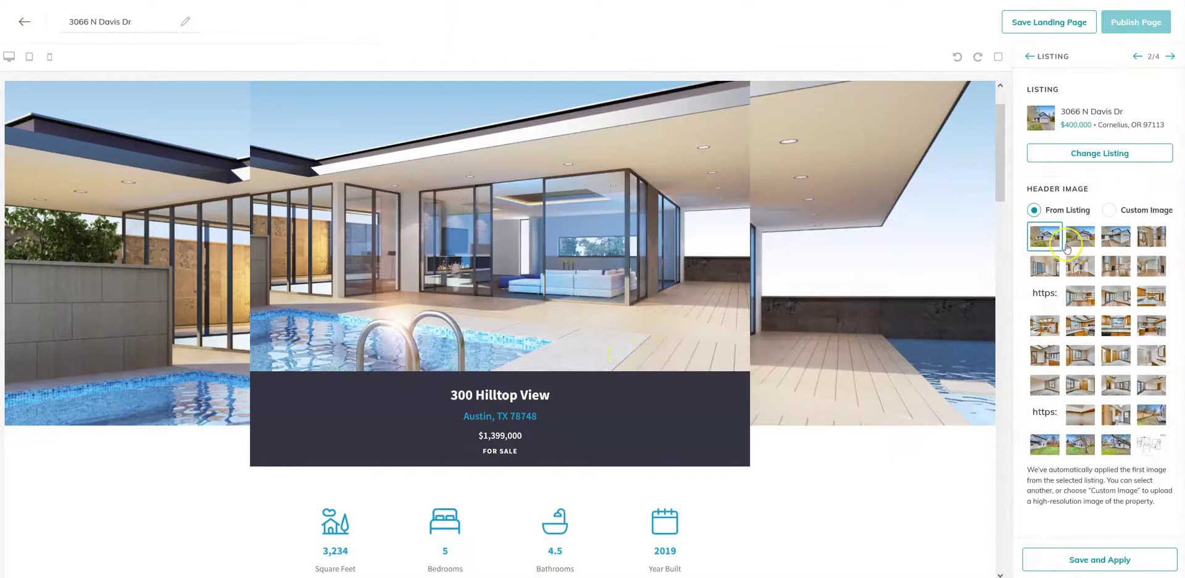
pyautogui.click(1079, 240)
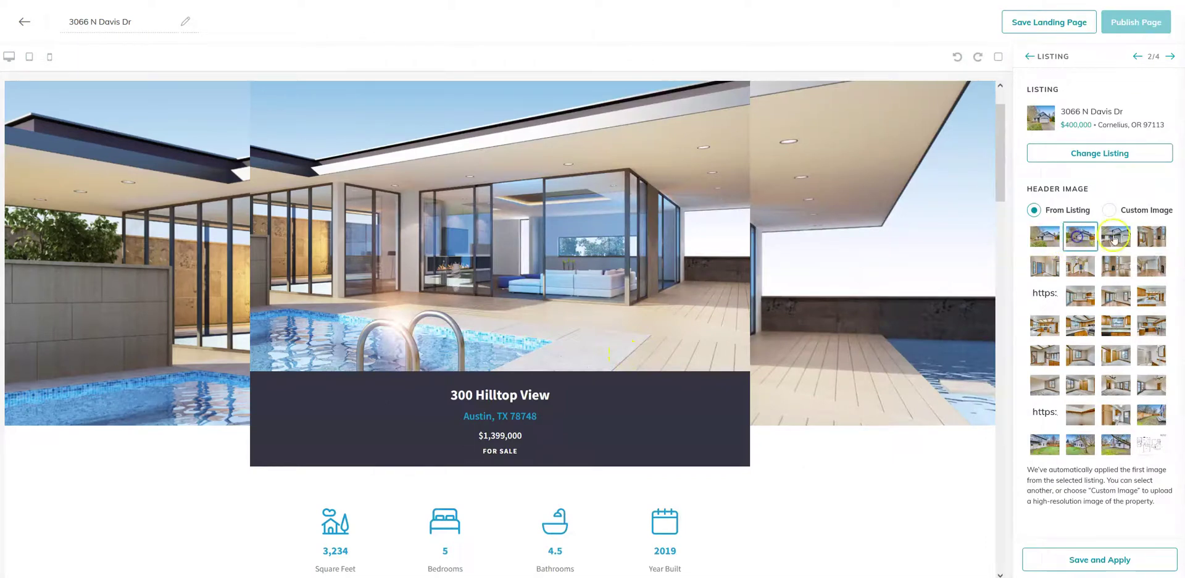
pyautogui.click(1114, 240)
pyautogui.click(1045, 237)
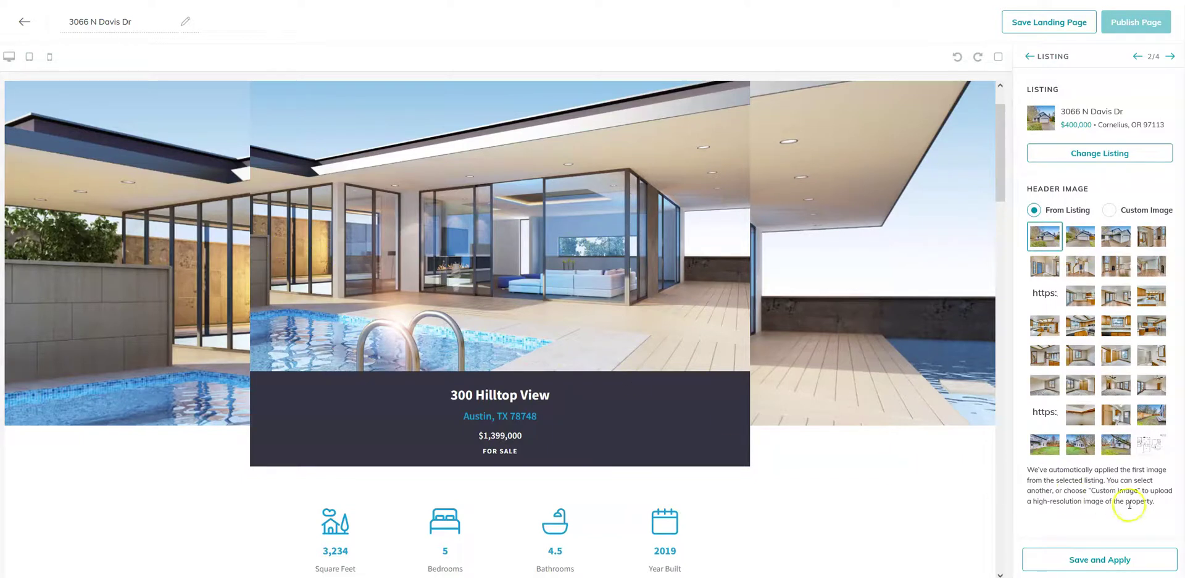
pyautogui.click(1078, 559)
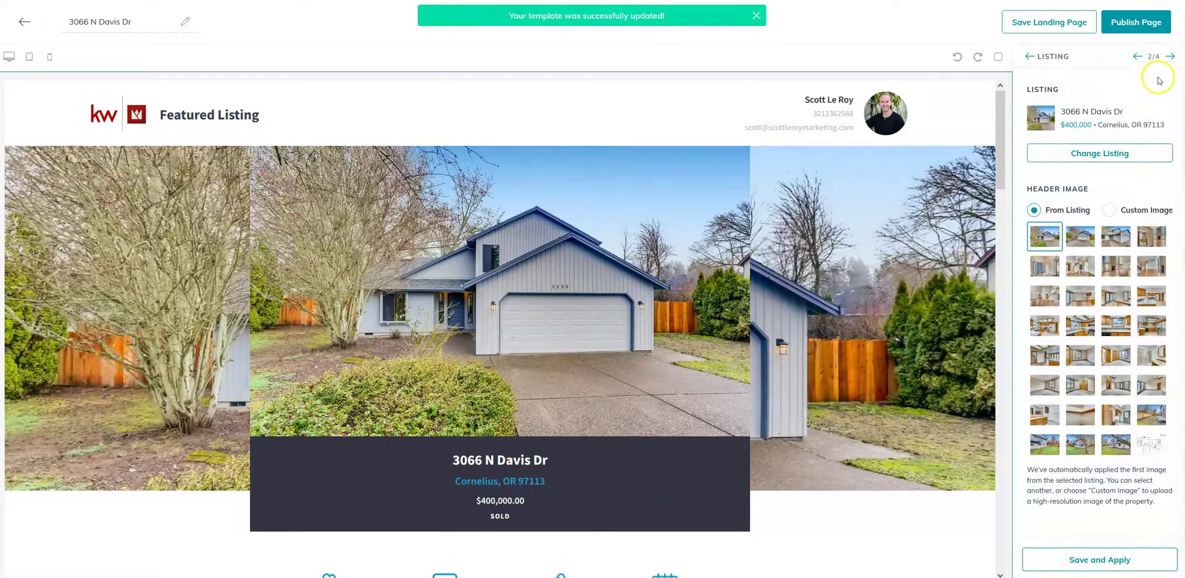
# Step: Apply the Lead Form widget's settings with the form header text "Interested? Let's Talk!"
pyautogui.click(1170, 58)
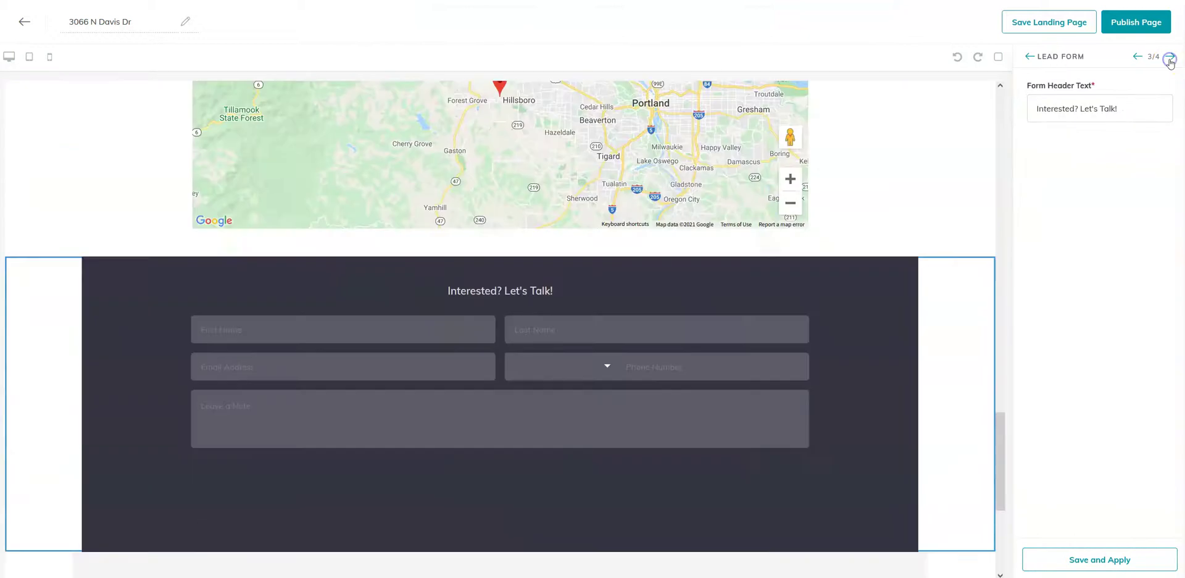
pyautogui.click(1101, 109)
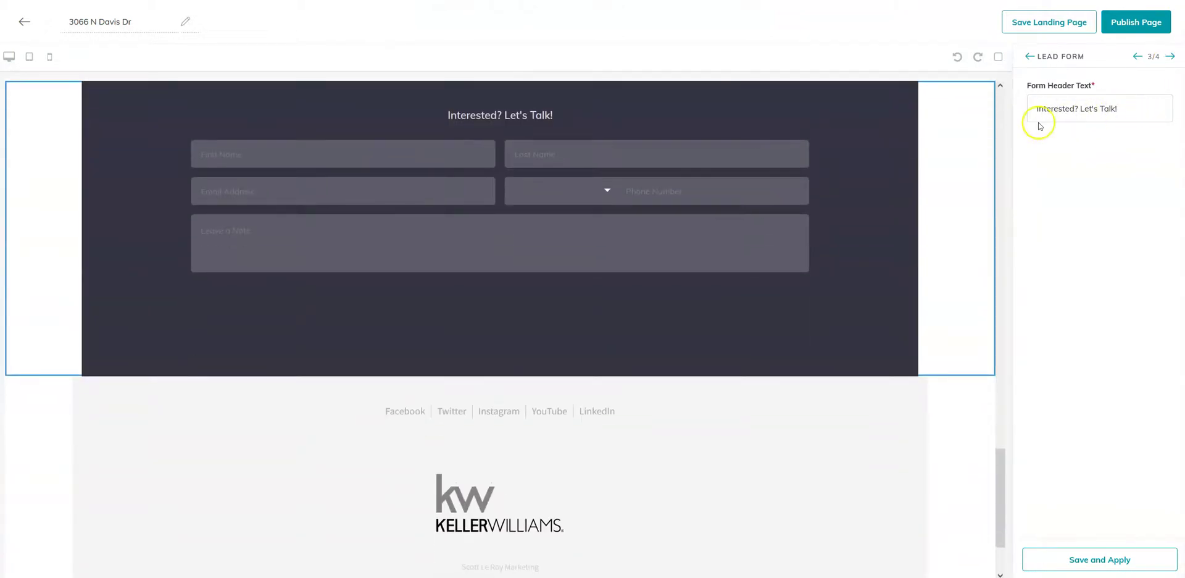
pyautogui.click(1037, 560)
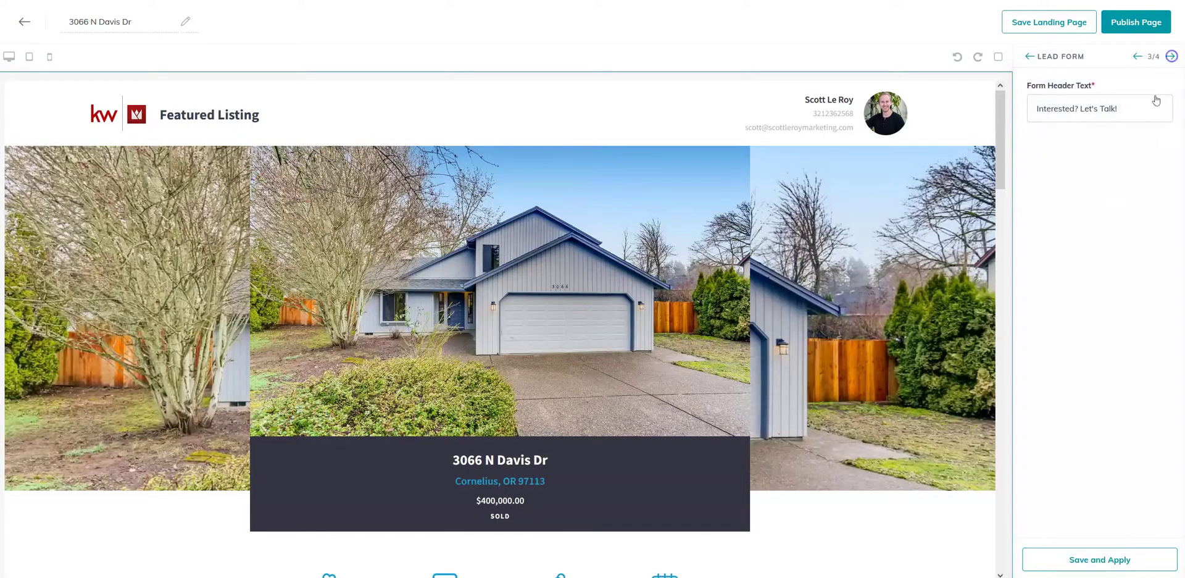
# Step: Apply the Legal Footer widget's settings as they are, publish the landing page and agree to update the active page
pyautogui.click(1171, 56)
pyautogui.click(1077, 553)
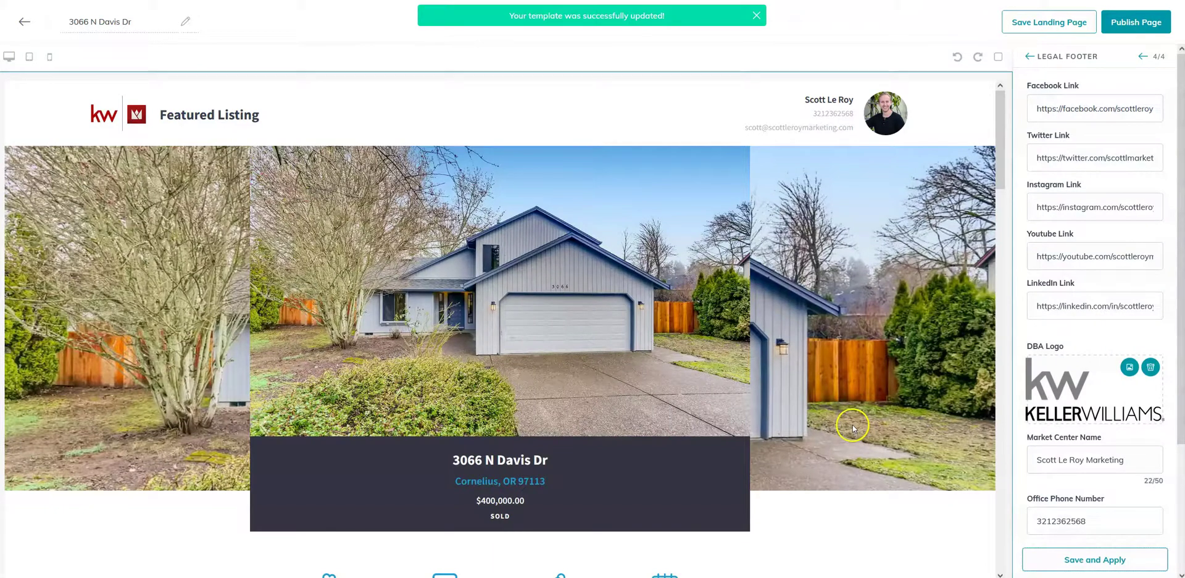
pyautogui.click(1126, 31)
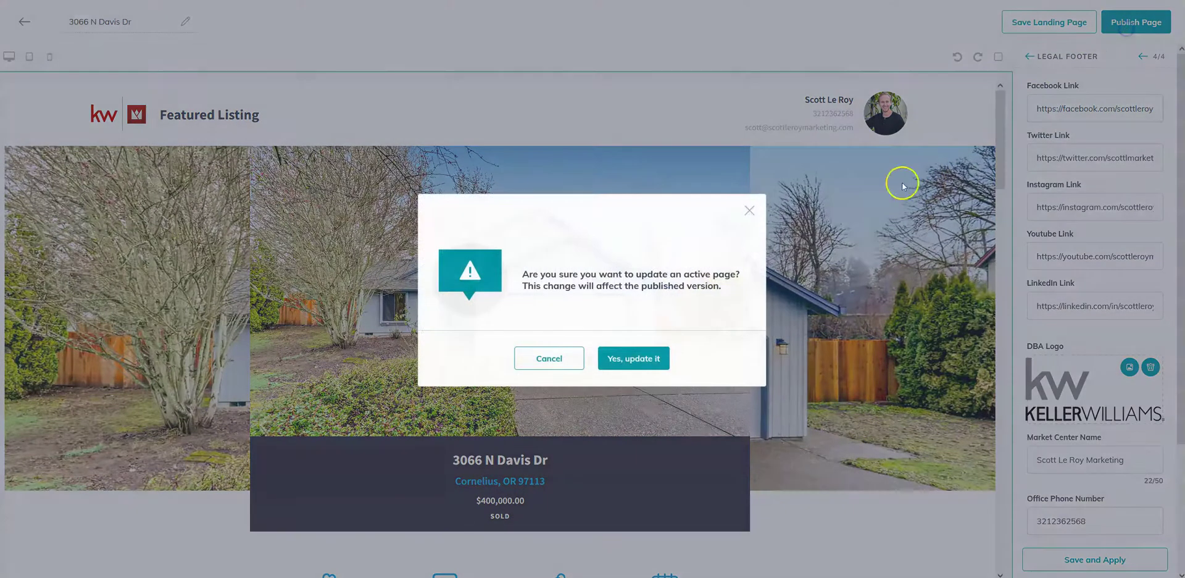
pyautogui.click(616, 362)
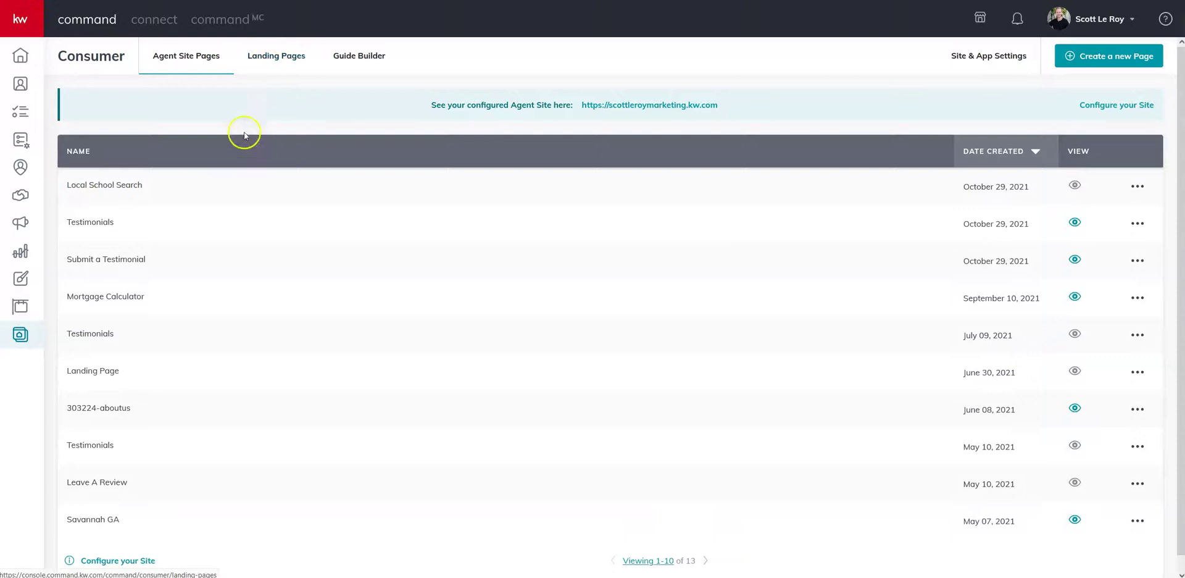
# Step: Go to the list of landing pages and highlight the random ending of the newly published page's URL
pyautogui.click(275, 57)
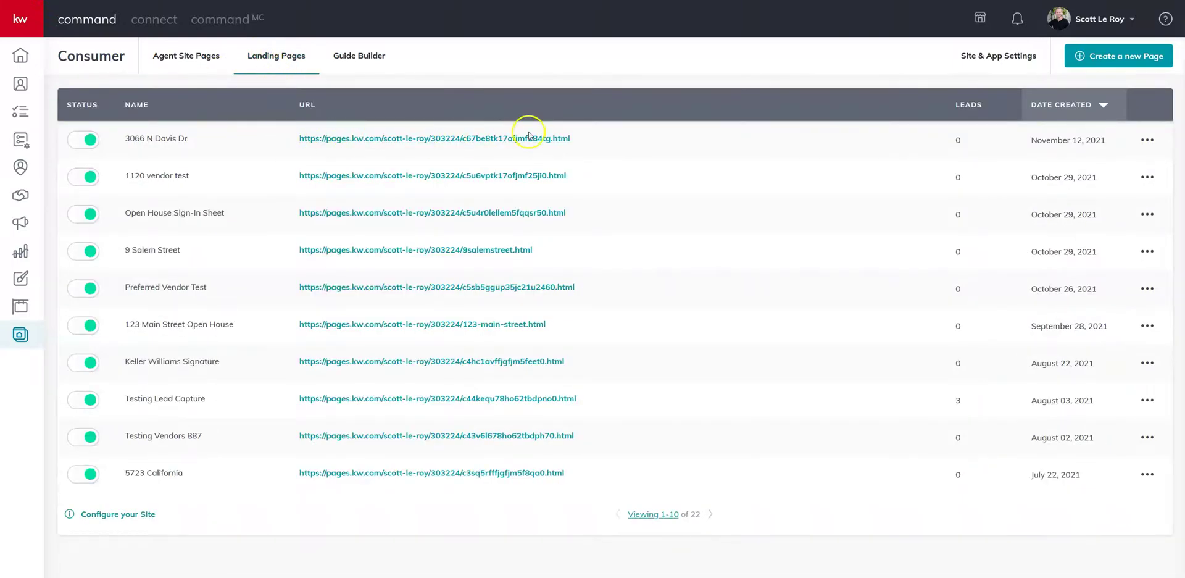
pyautogui.moveTo(579, 137); pyautogui.dragTo(461, 145)
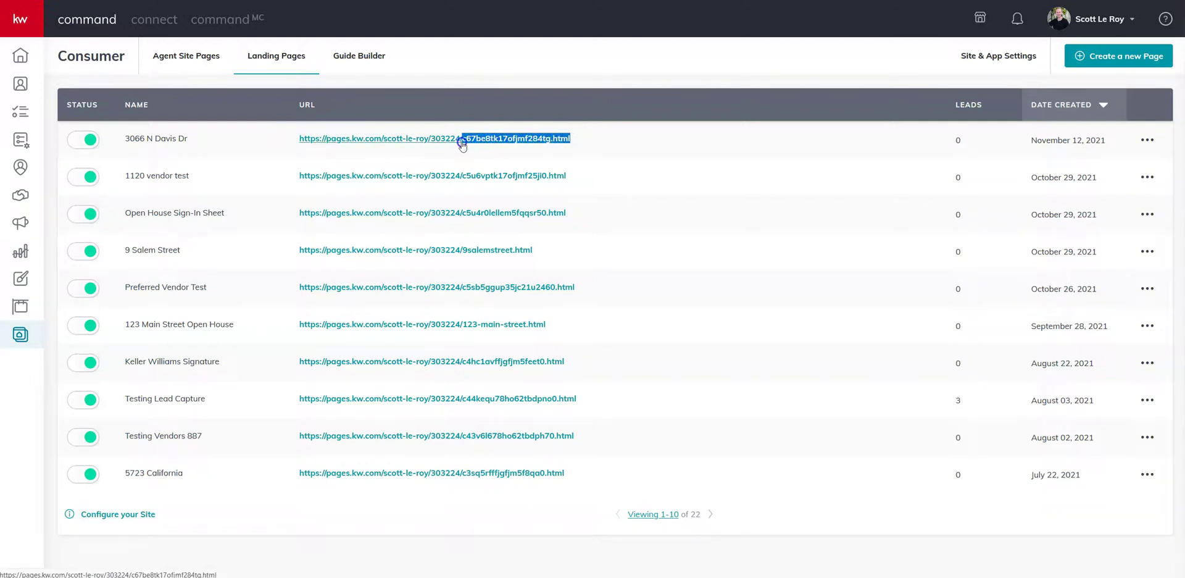
pyautogui.click(674, 138)
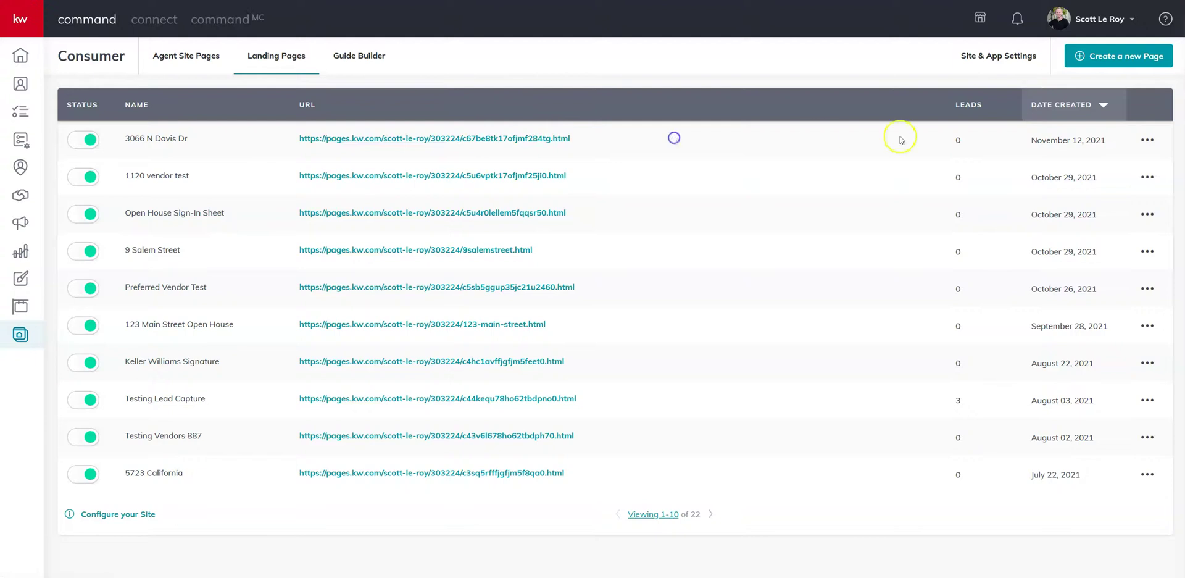
# Step: Start changing the new landing page's URL, replacing its random ending with only the street address copied from the Notepad note
pyautogui.click(1148, 142)
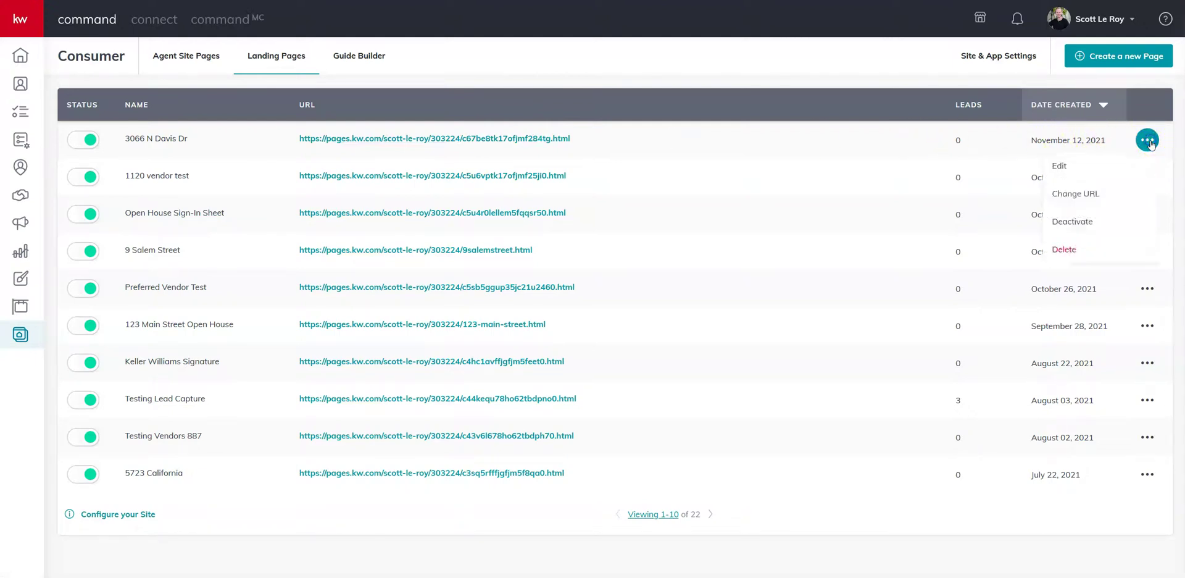
pyautogui.click(1093, 195)
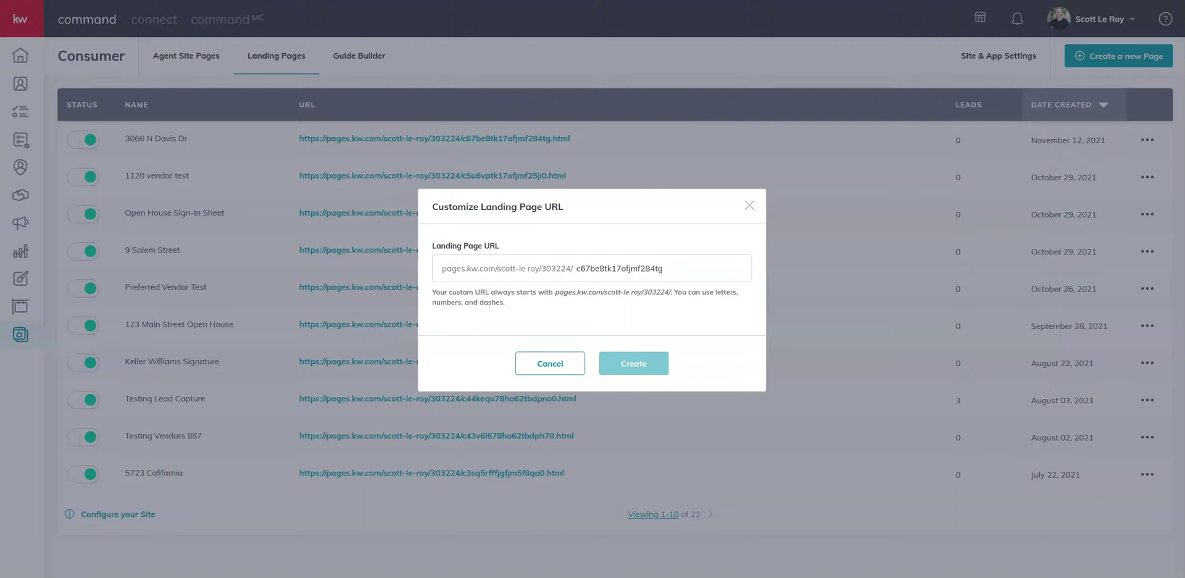
pyautogui.hotkey('alt', 'Tab')
pyautogui.click(271, 260)
pyautogui.moveTo(249, 227); pyautogui.dragTo(96, 224)
pyautogui.hotkey('ctrl', 'c')
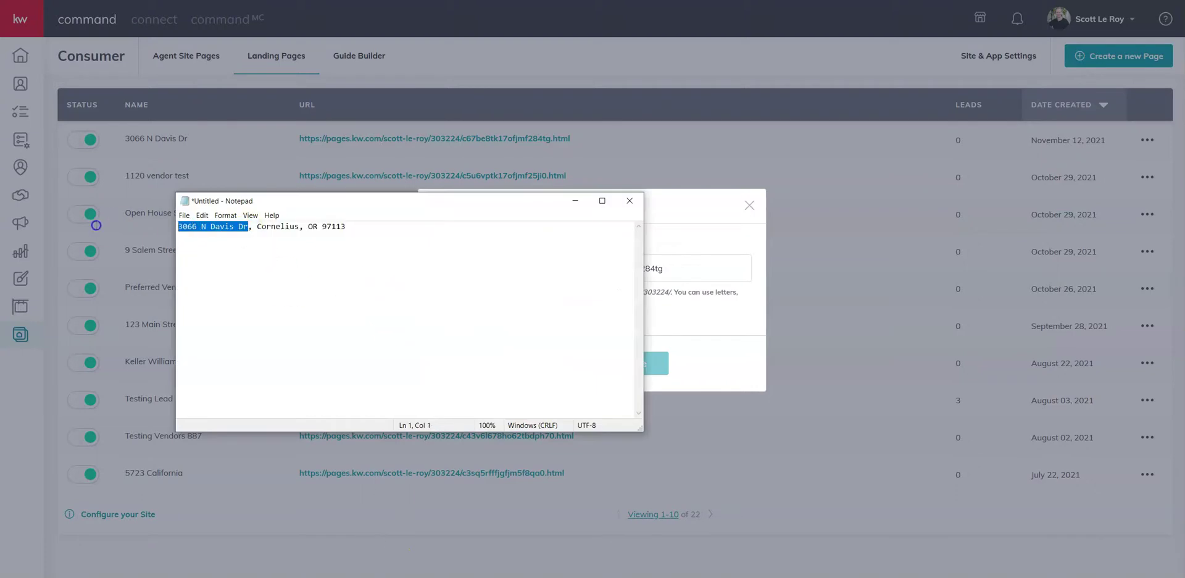
pyautogui.doubleClick(698, 268)
pyautogui.hotkey('ctrl', 'v')
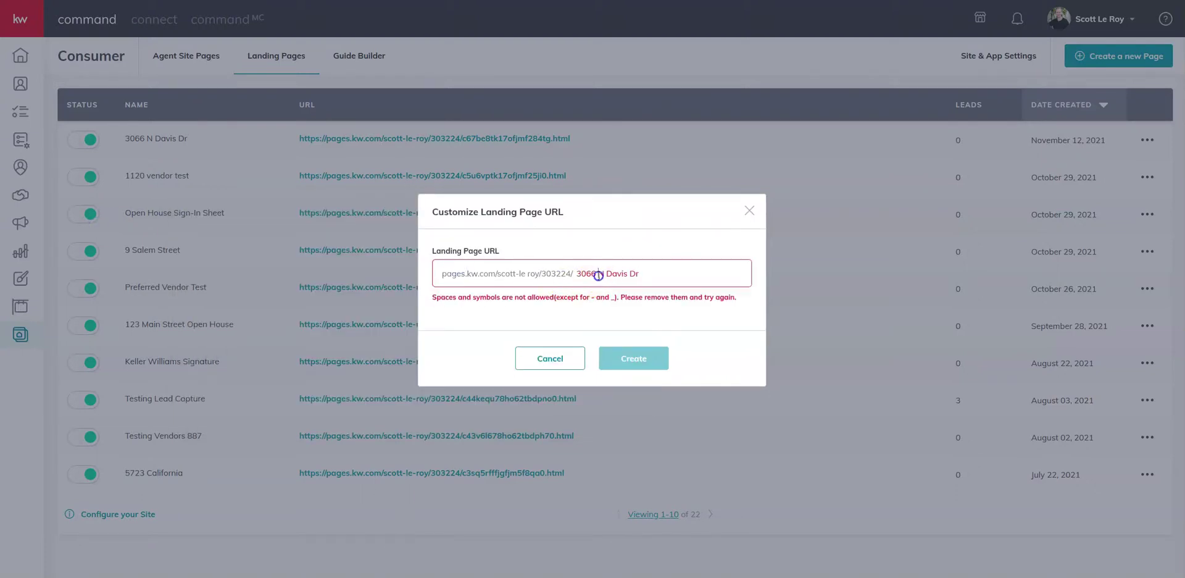
# Step: Replace the spaces in the custom URL ending with hyphens and create the URL
pyautogui.write('-N-')
pyautogui.doubleClick(632, 274)
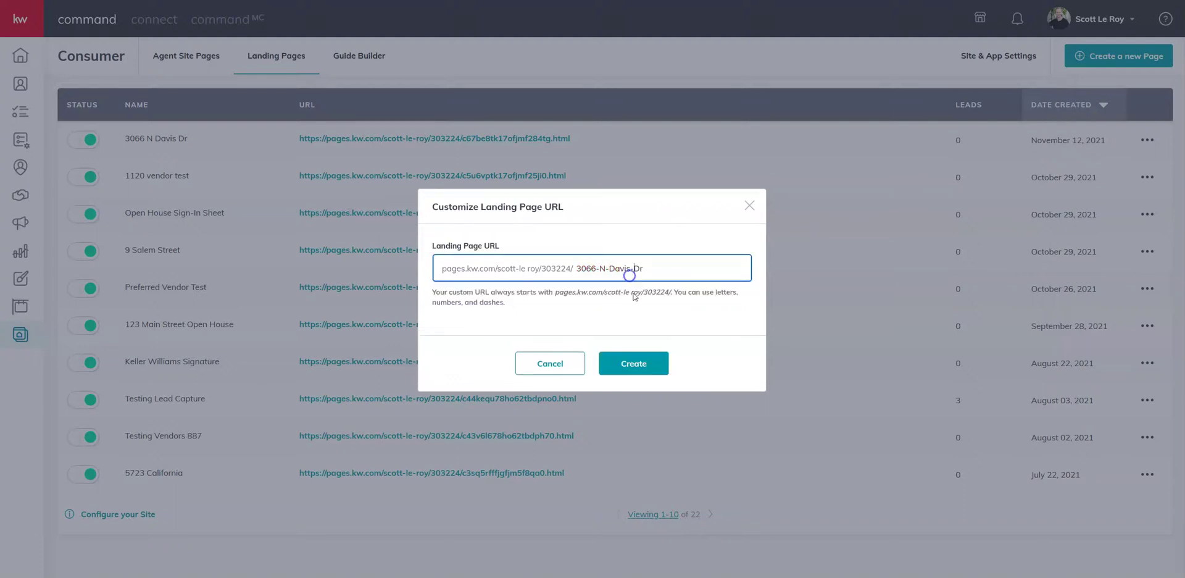
pyautogui.write('-')
pyautogui.click(641, 363)
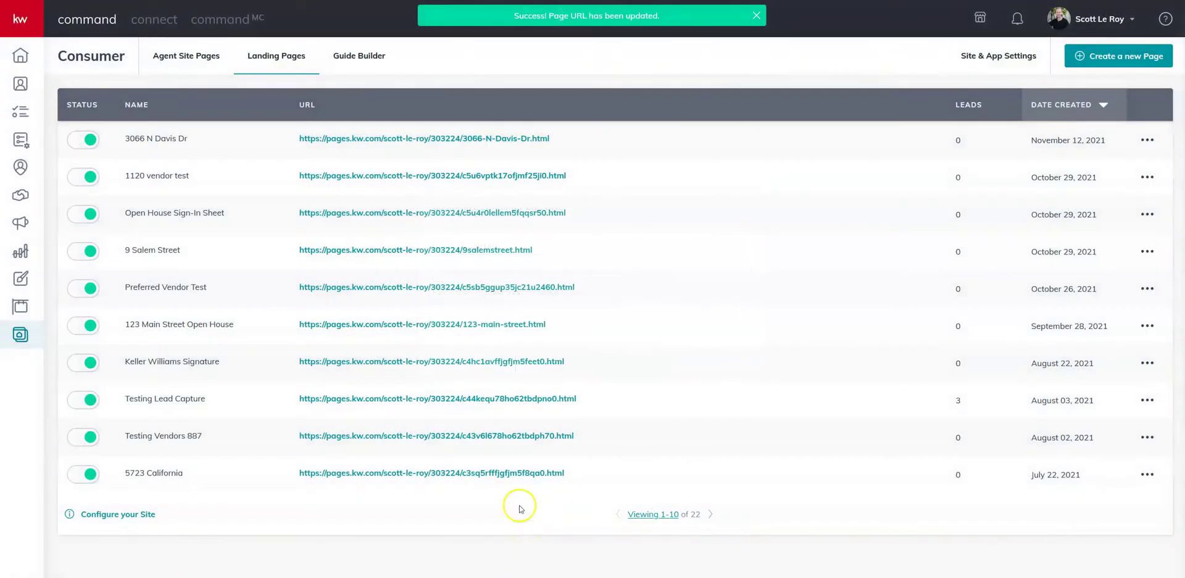
# Step: Open the published landing page from its new URL and review its listing header, details, features and map
pyautogui.click(413, 138)
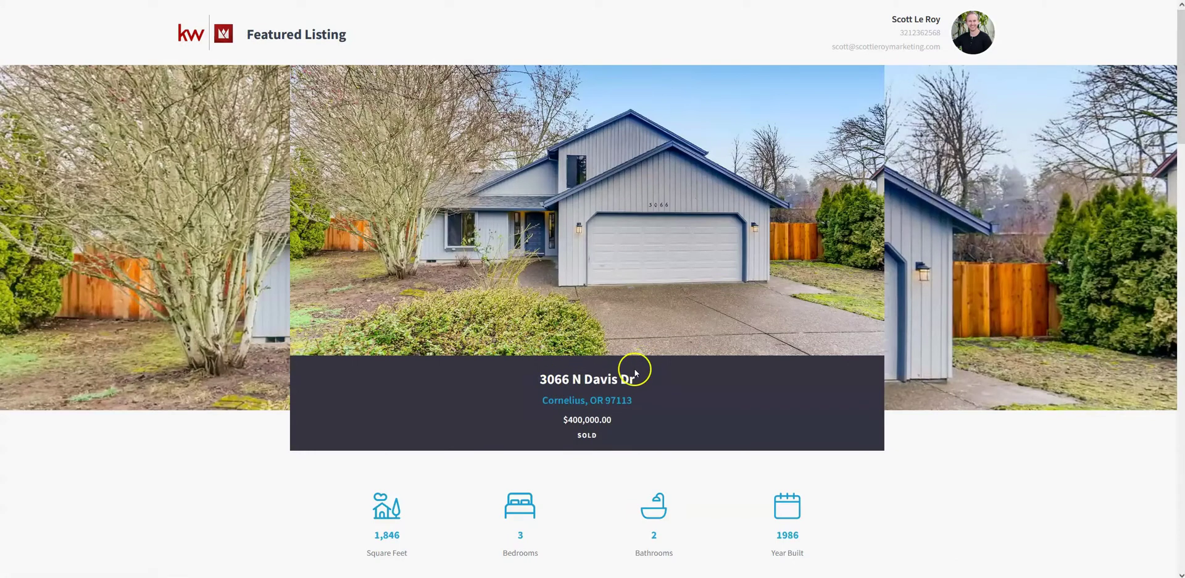
pyautogui.scroll(-9, 634, 371)
pyautogui.scroll(-13, 634, 370)
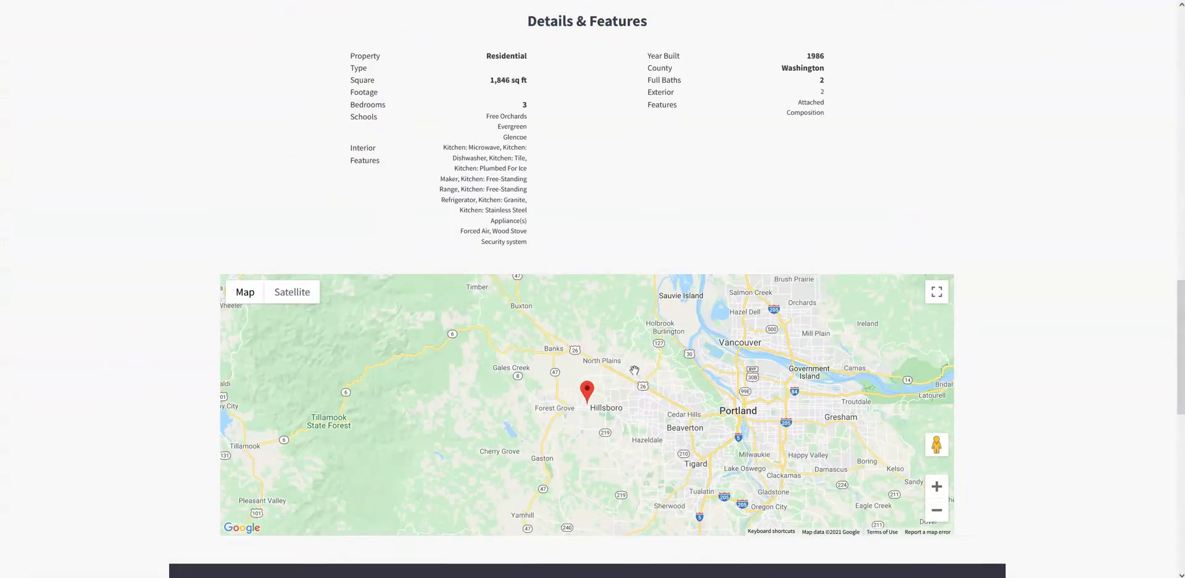
pyautogui.scroll(3, 638, 377)
pyautogui.scroll(19, 638, 378)
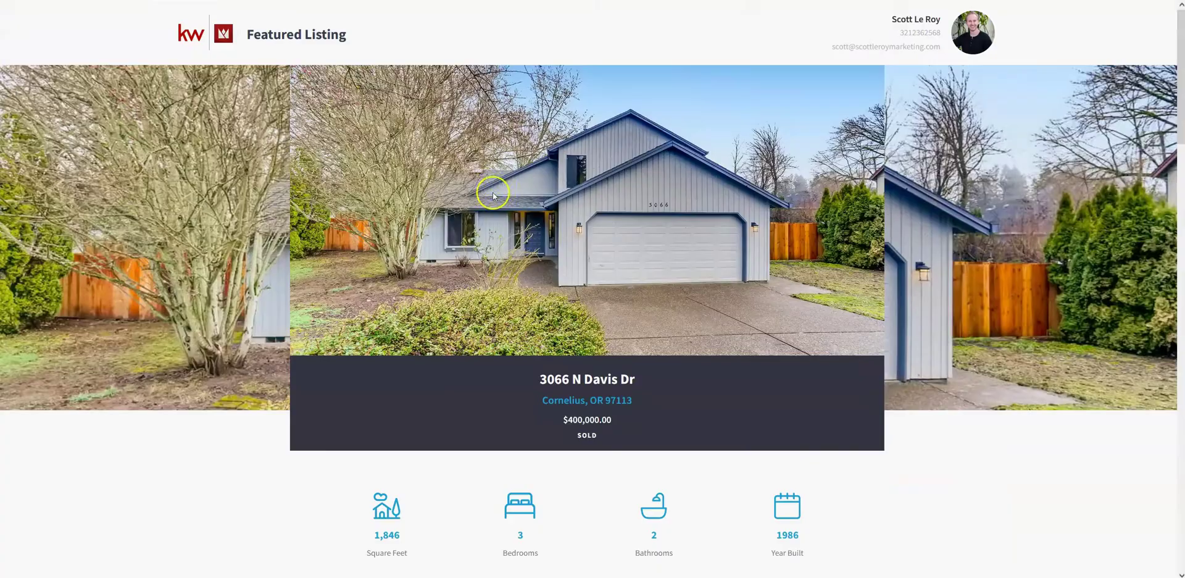